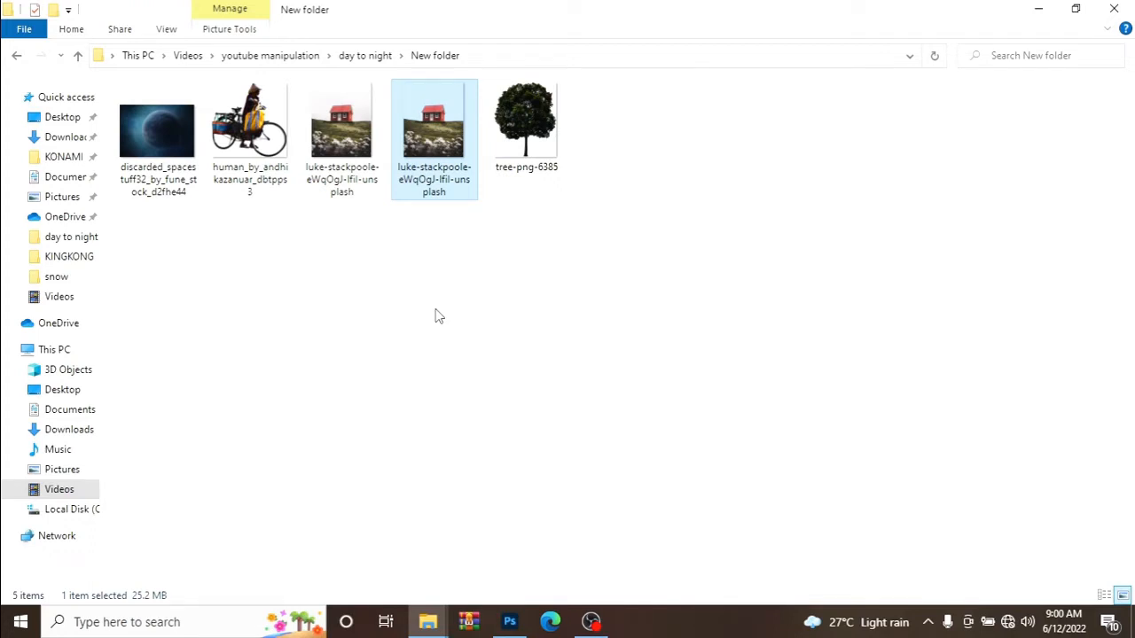
Switch to Photoshop and create a new 1080 x 1350 px portrait document at 200 pixels/inch in RGB Color.
{"action": "mouse_move", "coordinate": [510, 621]}
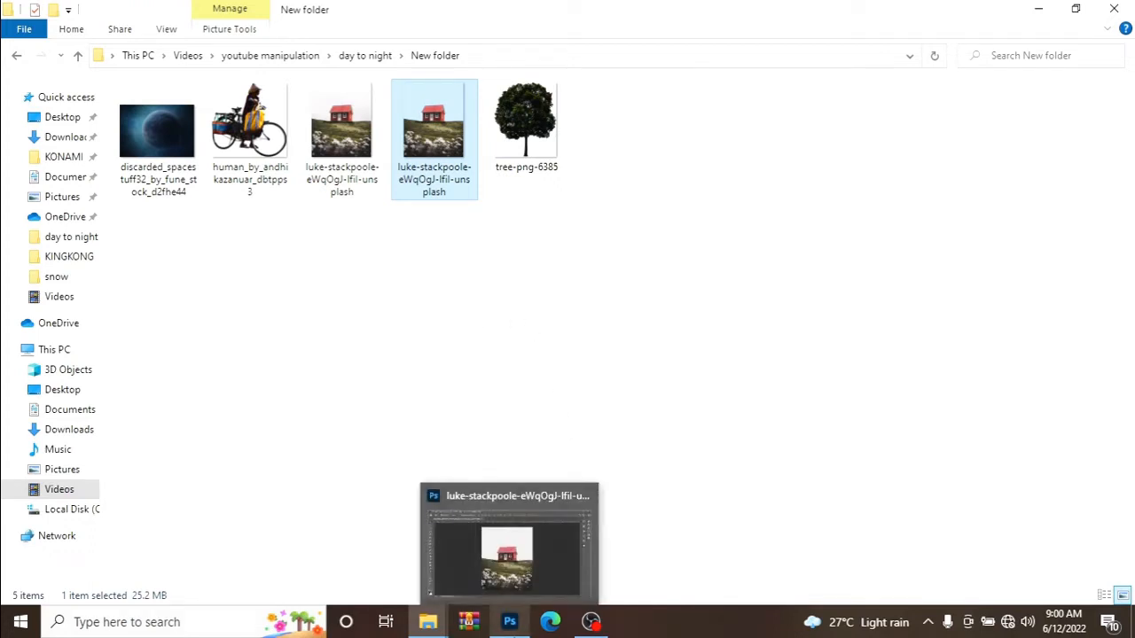
{"action": "left_click", "coordinate": [504, 576]}
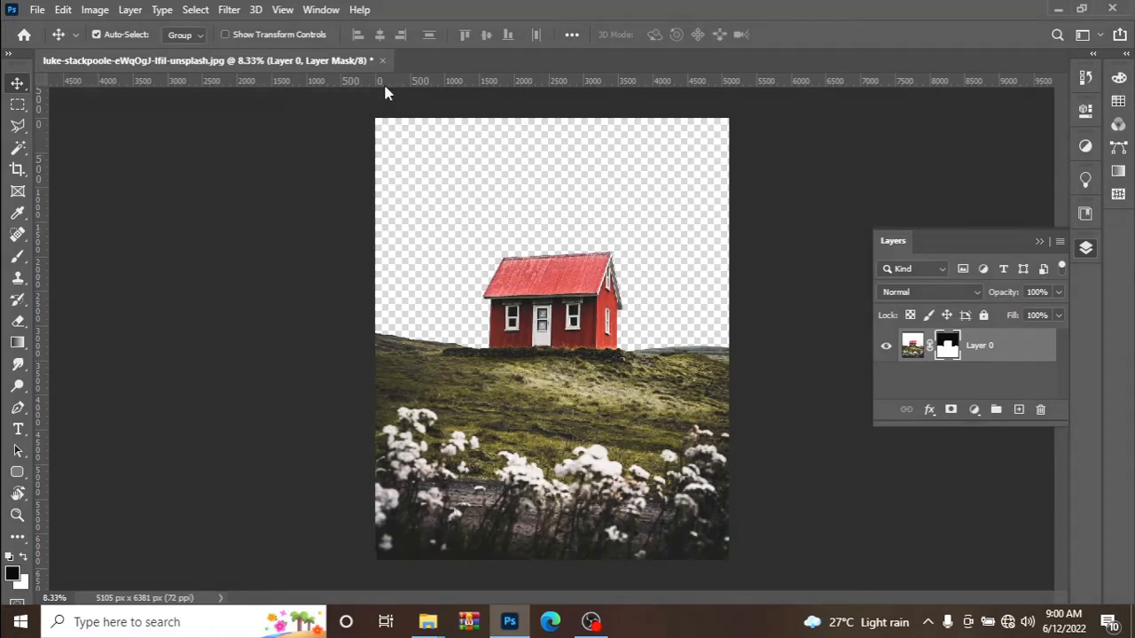
{"action": "left_click", "coordinate": [34, 11]}
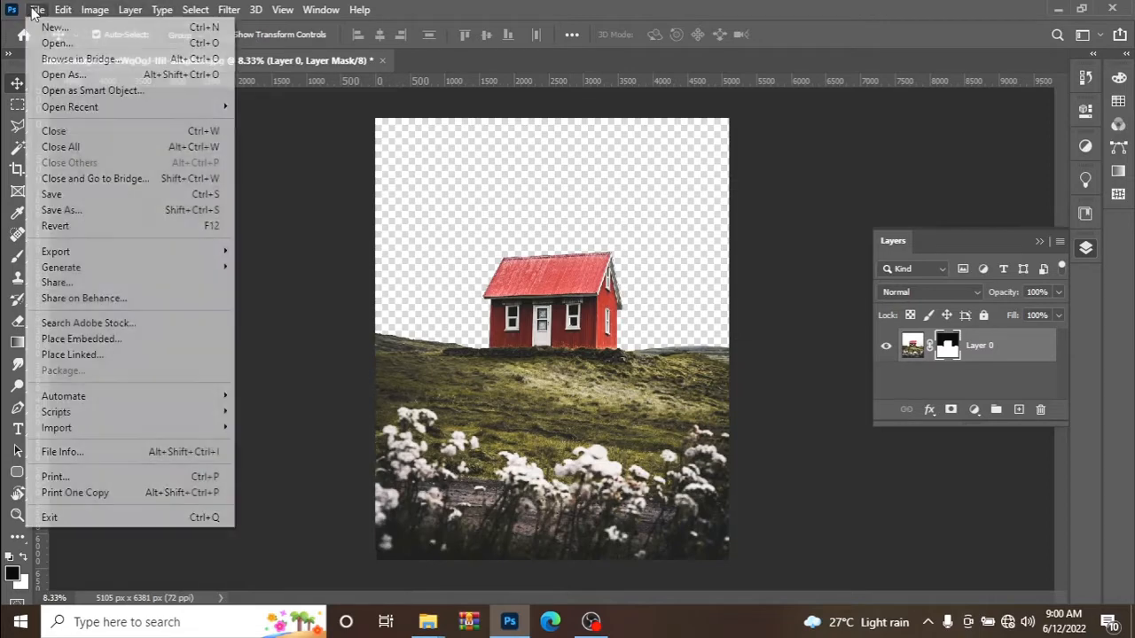
{"action": "left_click", "coordinate": [105, 33]}
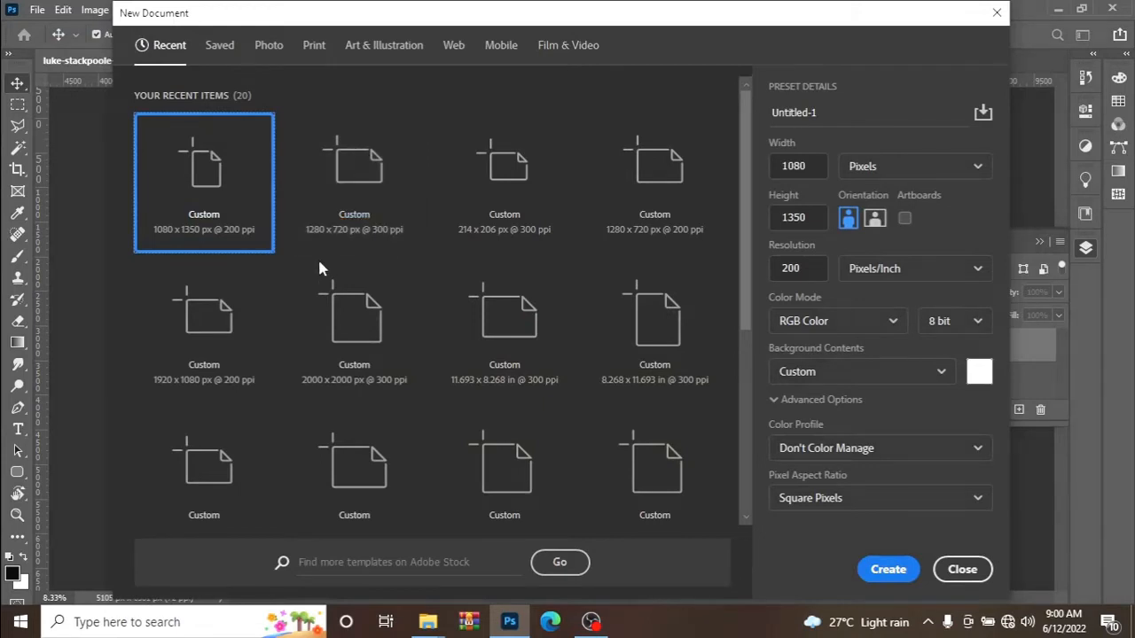
{"action": "left_click", "coordinate": [885, 569]}
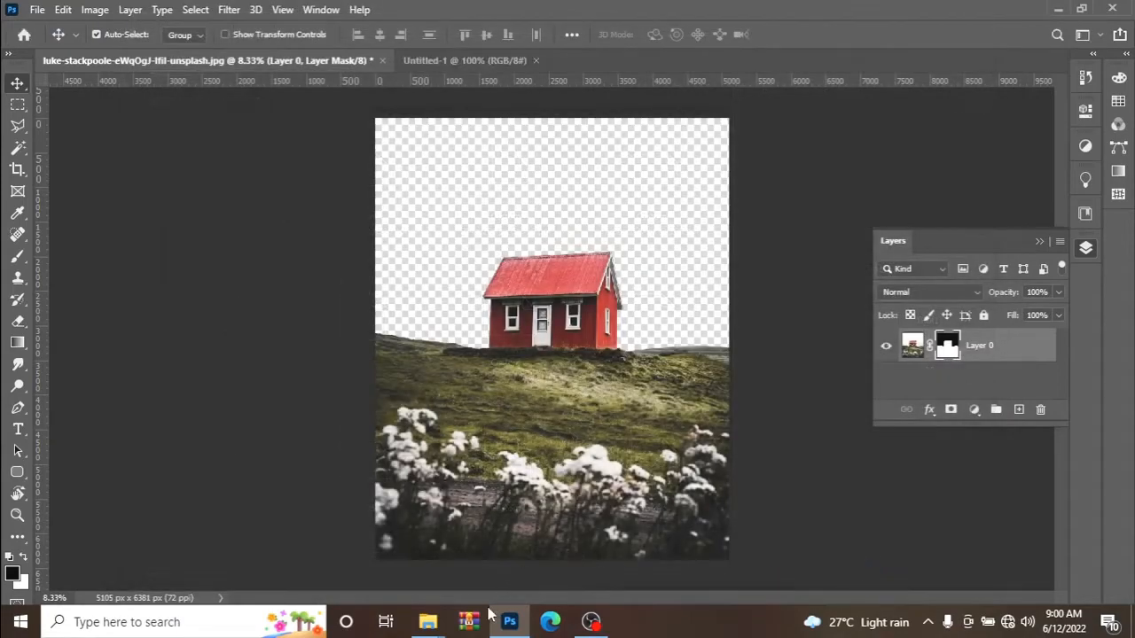
Place the planet image discarded_spacestuff32 from the New folder window into Untitled-1, covering the upper part of the canvas.
{"action": "mouse_move", "coordinate": [427, 622]}
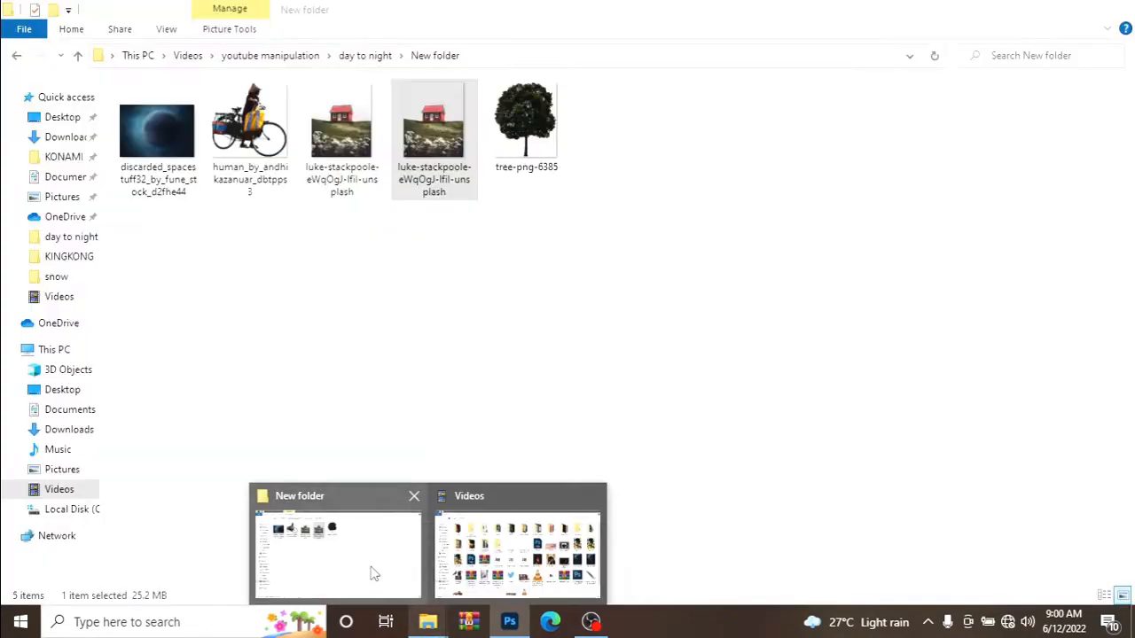
{"action": "left_click", "coordinate": [374, 575]}
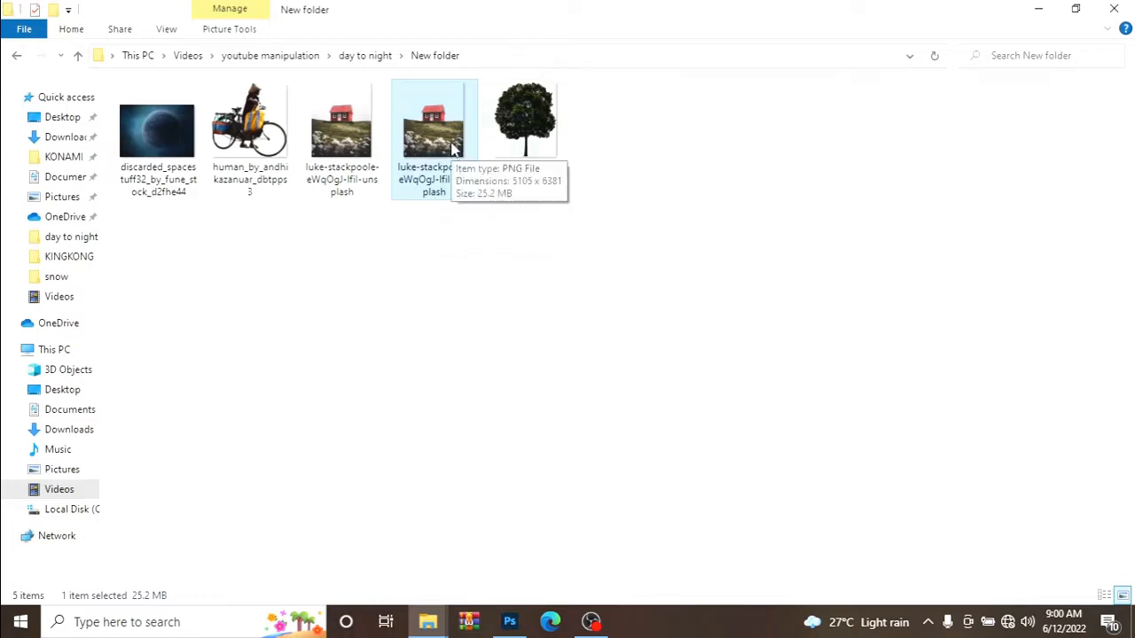
{"action": "left_click", "coordinate": [177, 166]}
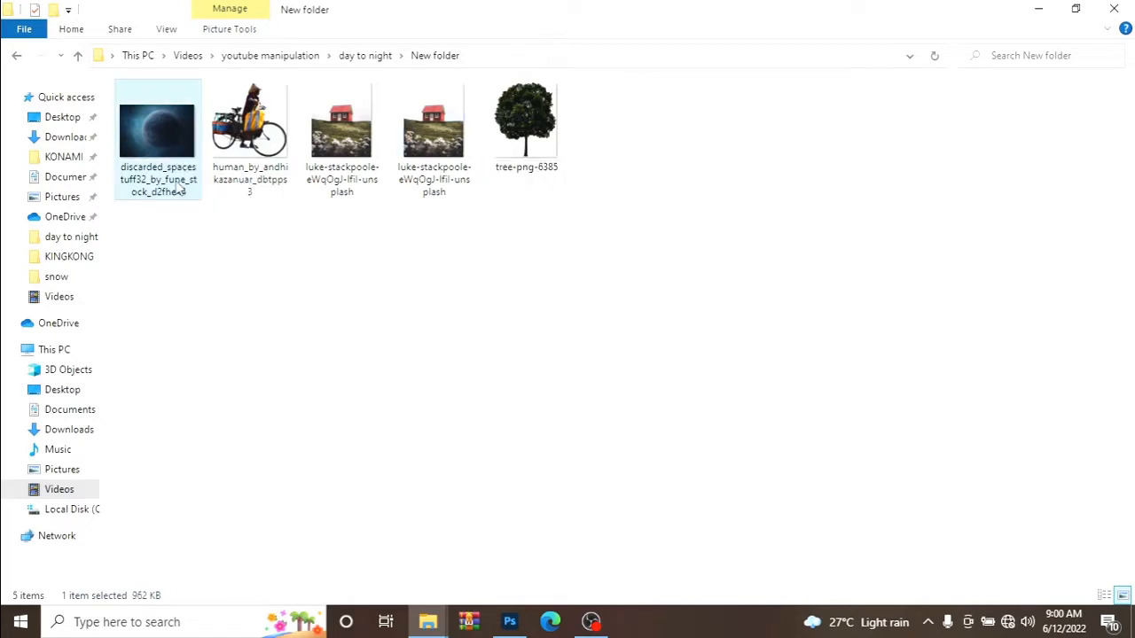
{"action": "left_click_drag", "start_coordinate": [165, 180], "coordinate": [547, 172]}
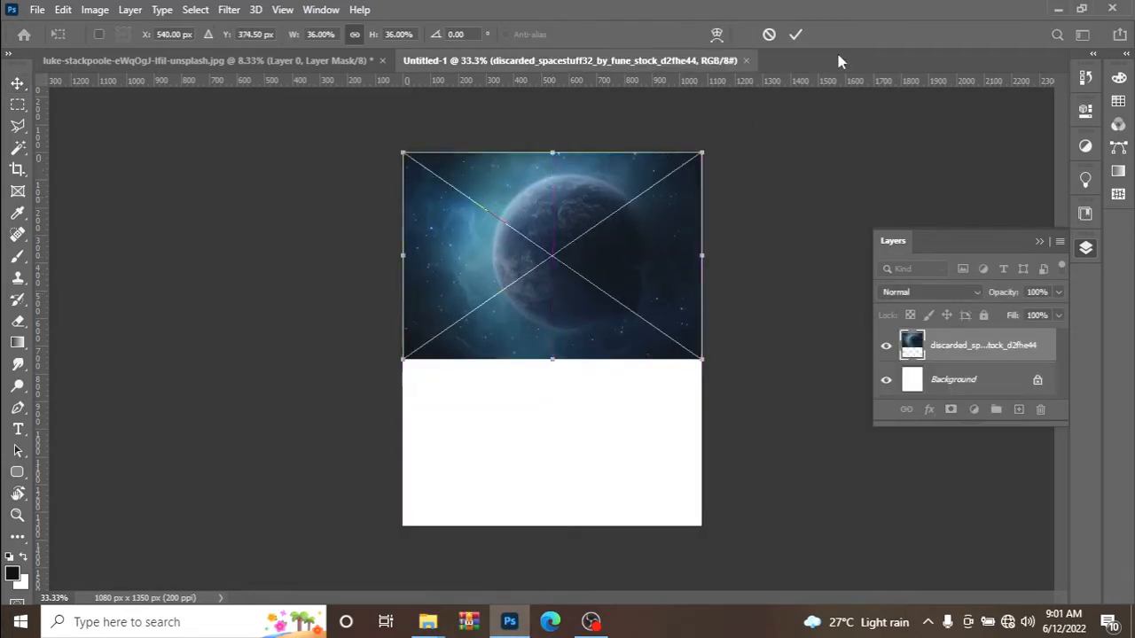
{"action": "left_click", "coordinate": [797, 33]}
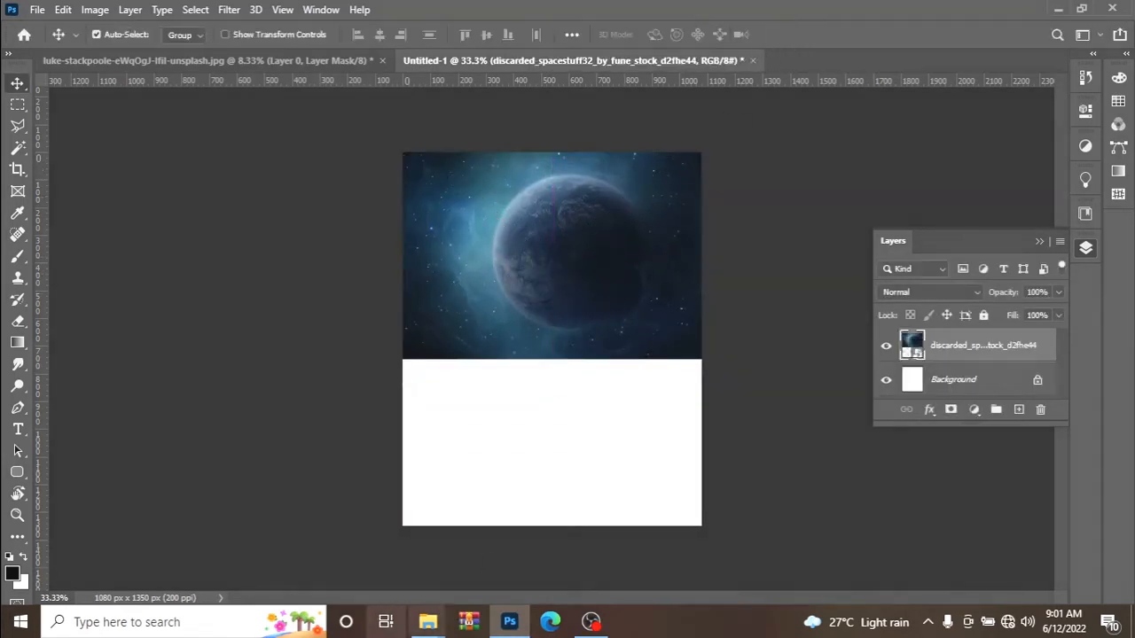
Place the cut-out red house image from the New folder window into Untitled-1 above the planet, filling the canvas.
{"action": "mouse_move", "coordinate": [426, 623]}
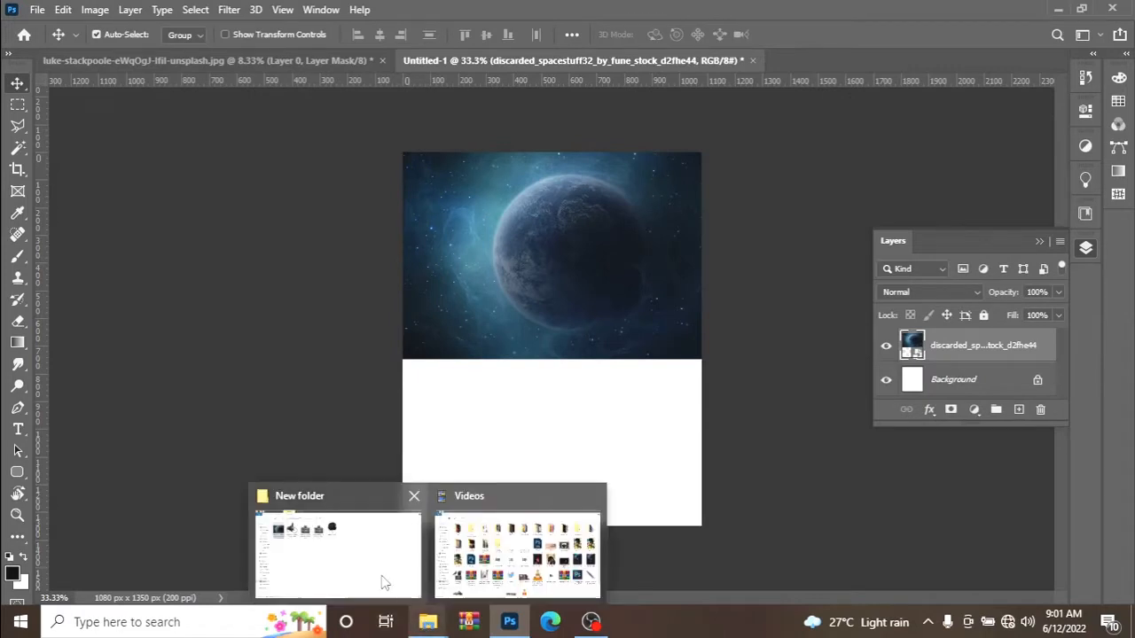
{"action": "left_click", "coordinate": [323, 551]}
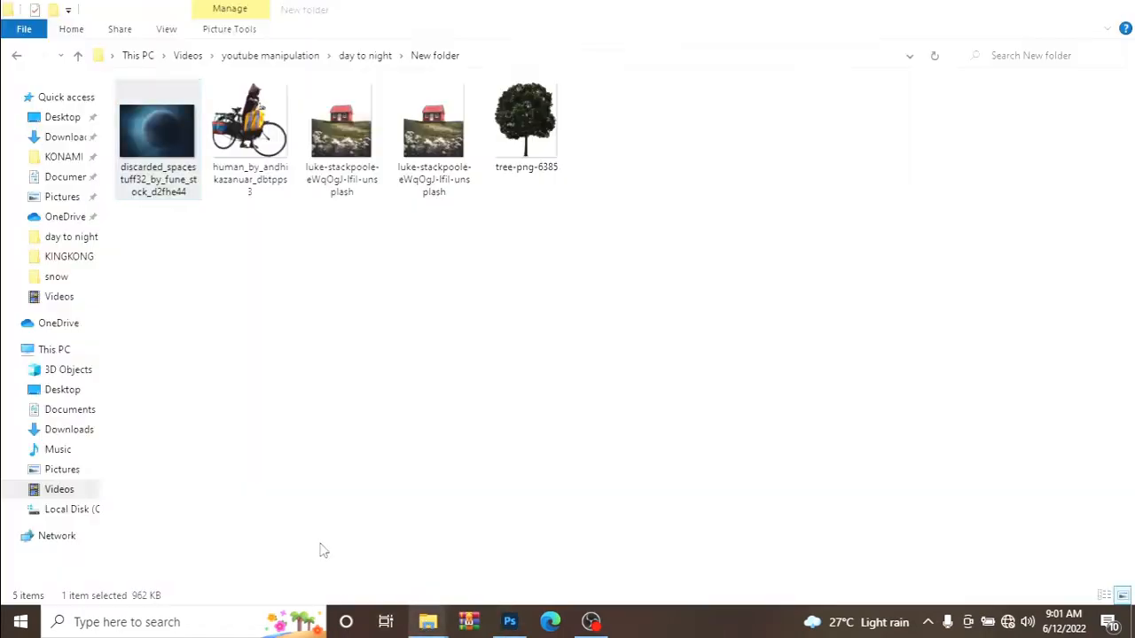
{"action": "left_click", "coordinate": [434, 171]}
{"action": "left_click_drag", "start_coordinate": [433, 170], "coordinate": [563, 435]}
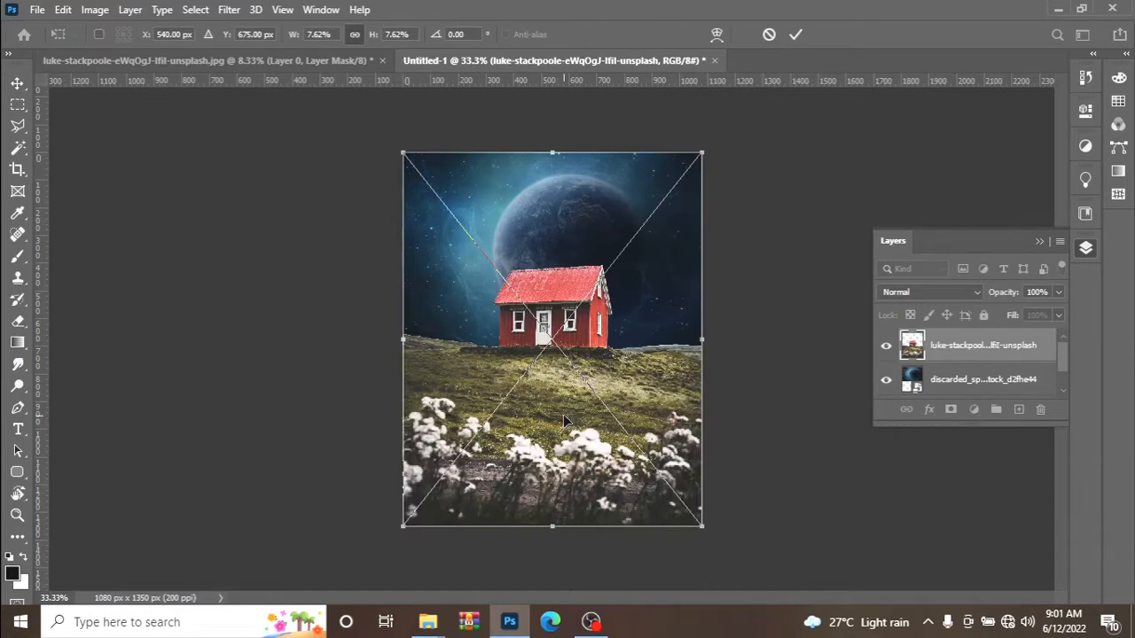
{"action": "left_click_drag", "start_coordinate": [564, 416], "coordinate": [564, 416]}
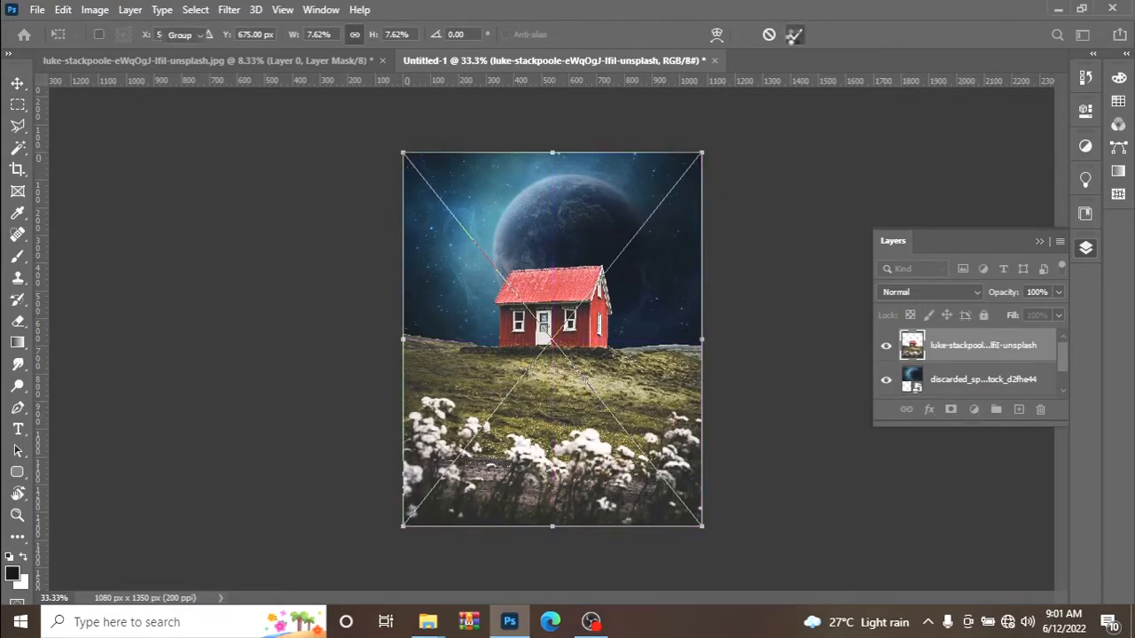
{"action": "left_click", "coordinate": [795, 36]}
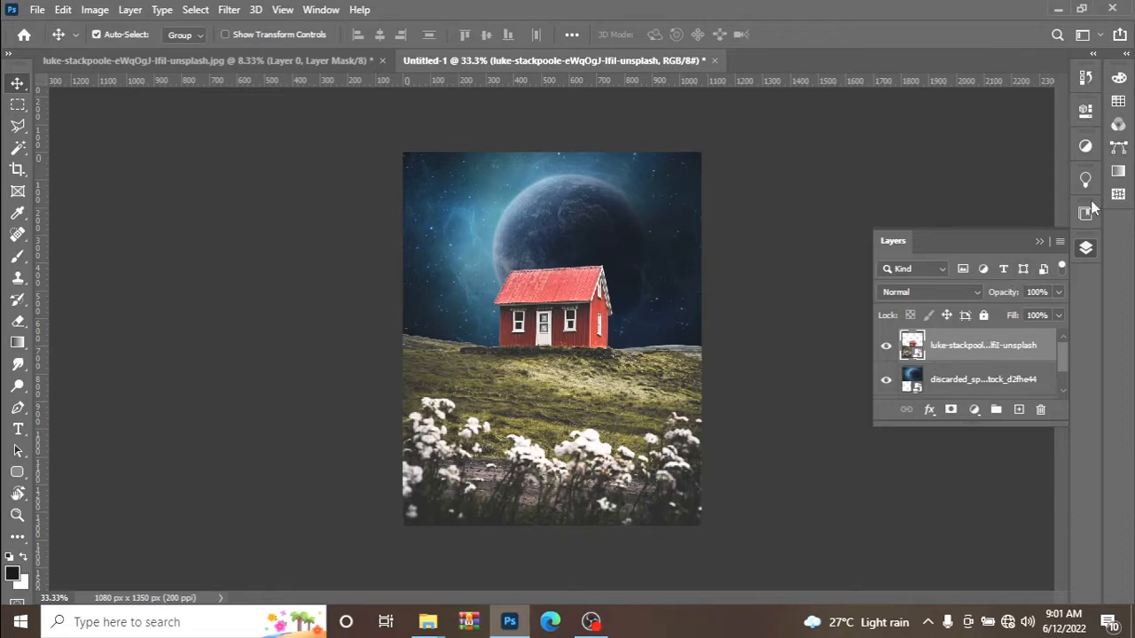
Add a Color Lookup adjustment with the Moonlight.3DL 3DLUT file and clip it to the house layer.
{"action": "left_click", "coordinate": [1085, 145]}
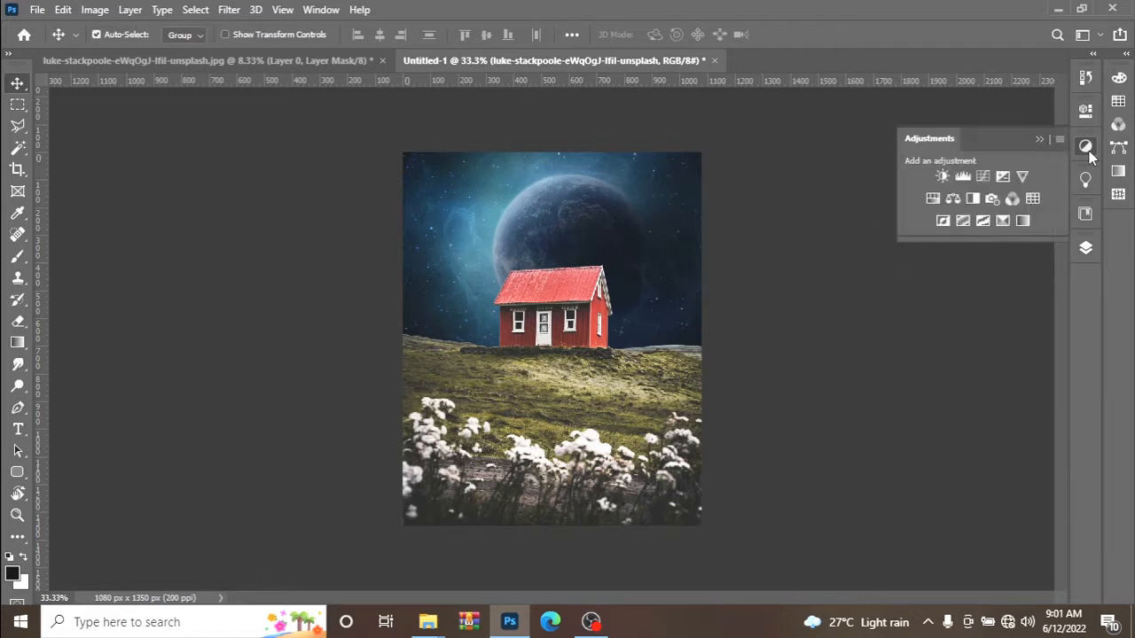
{"action": "left_click", "coordinate": [1032, 199]}
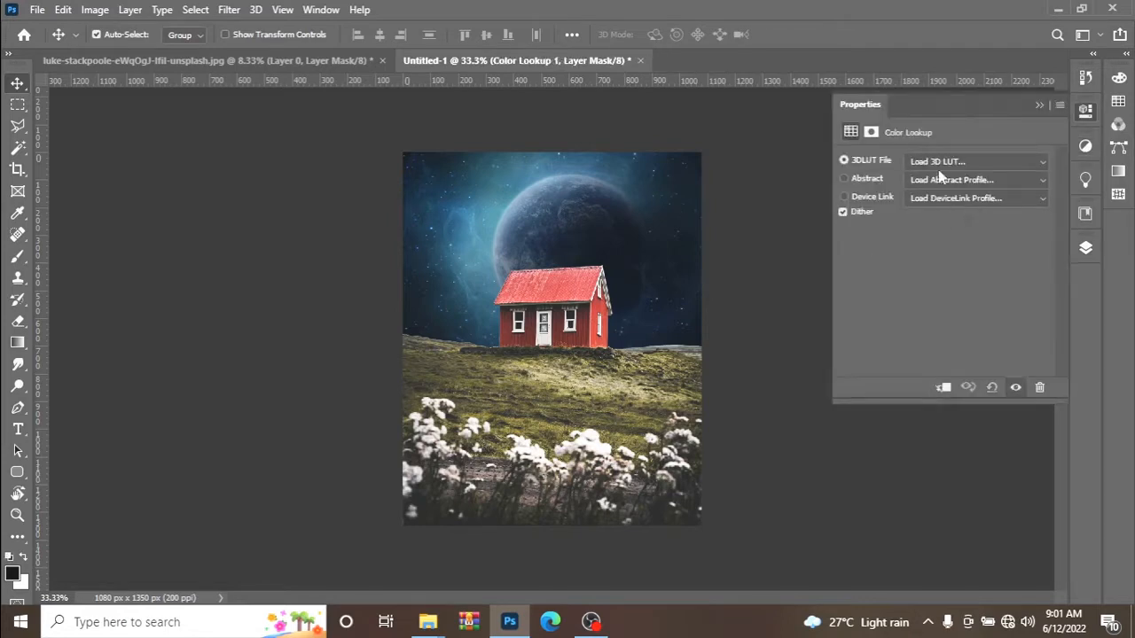
{"action": "left_click", "coordinate": [940, 162]}
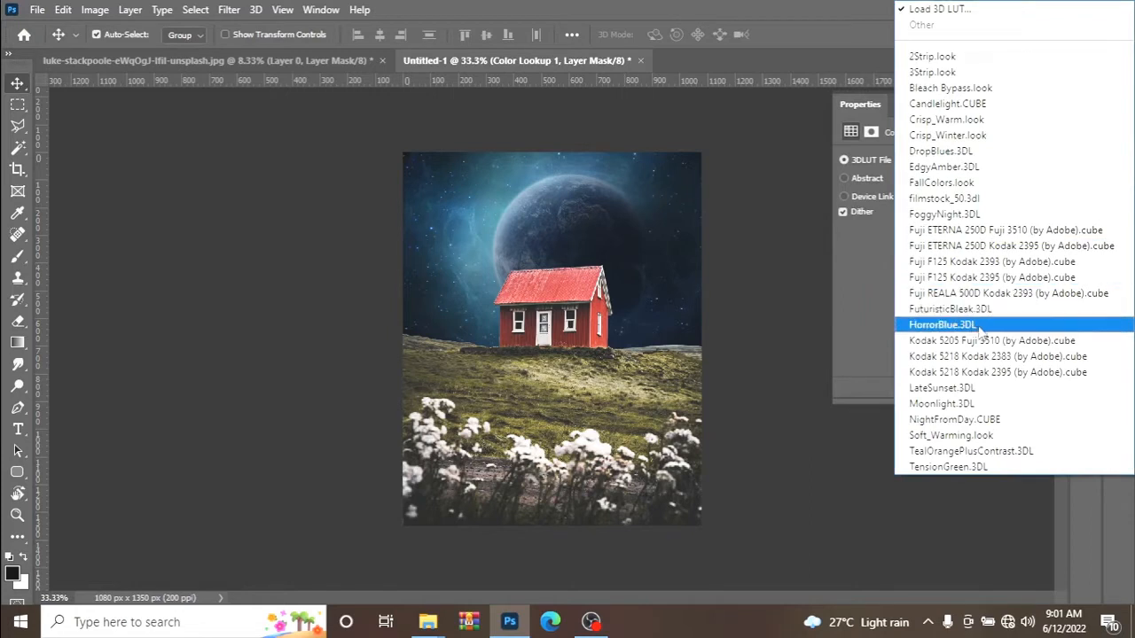
{"action": "left_click", "coordinate": [942, 404]}
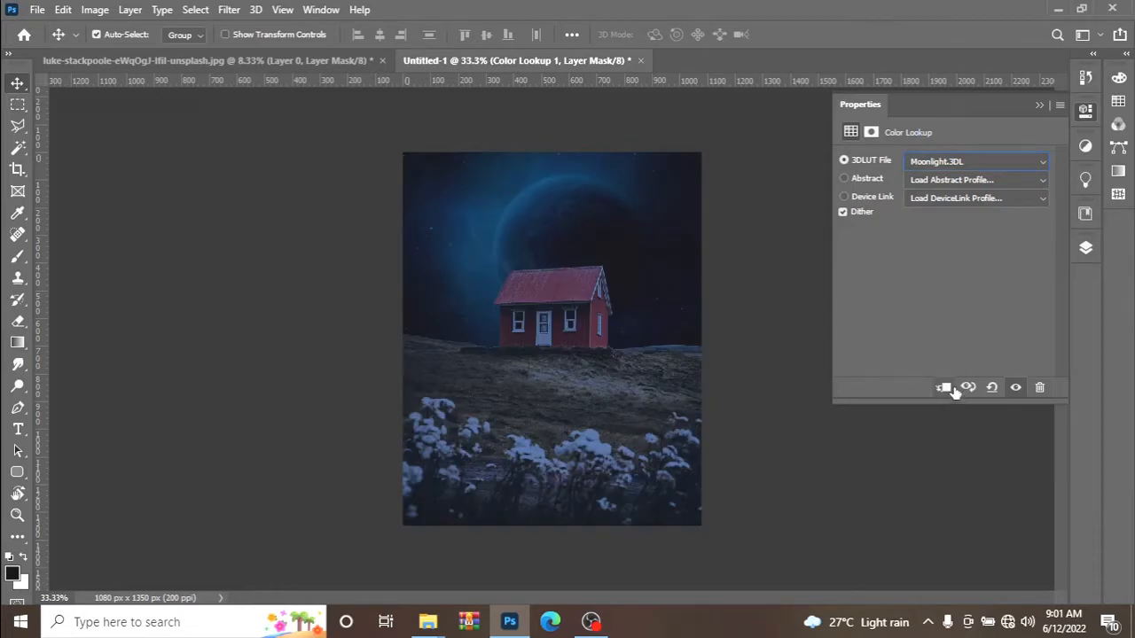
{"action": "left_click", "coordinate": [943, 388]}
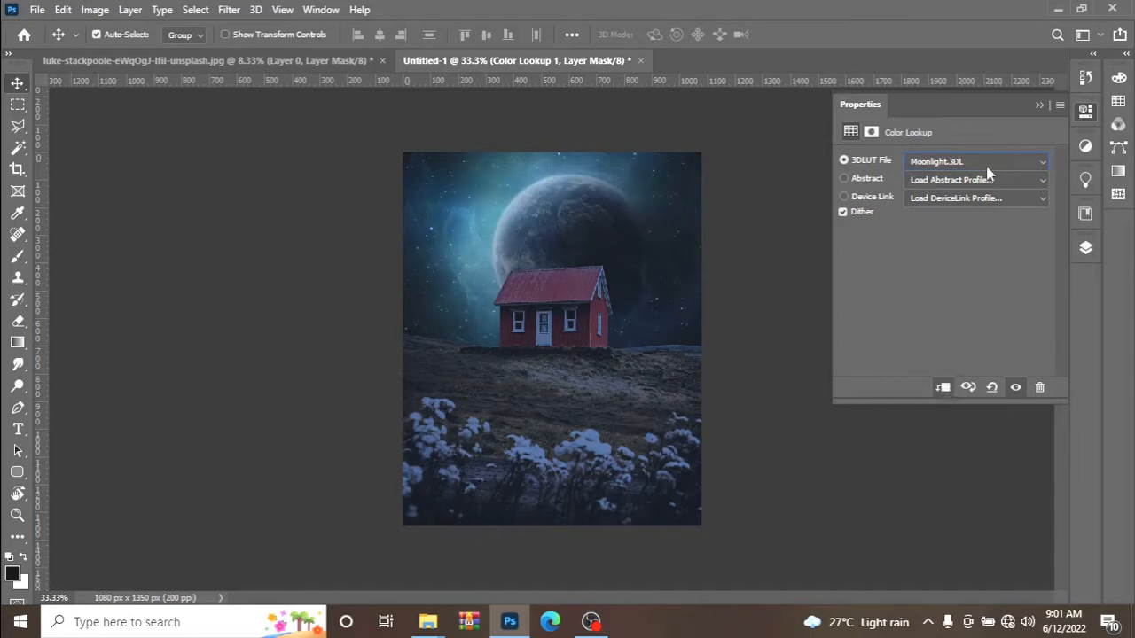
Add a Brightness/Contrast adjustment clipped to the planet layer and set its contrast to -2.
{"action": "left_click", "coordinate": [1086, 249]}
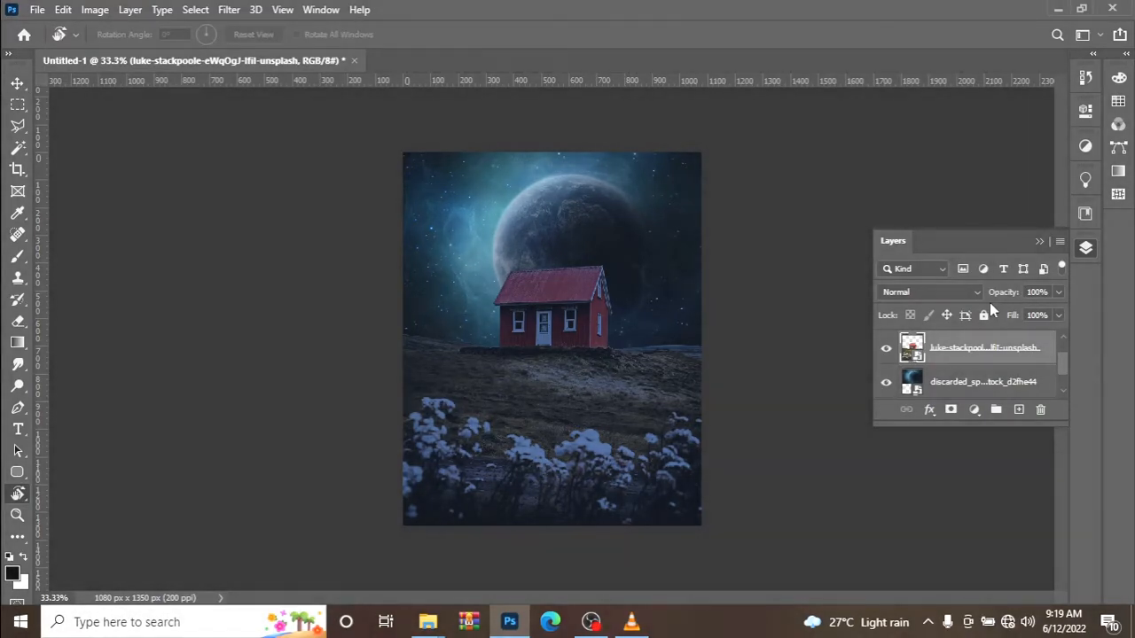
{"action": "left_click", "coordinate": [976, 383]}
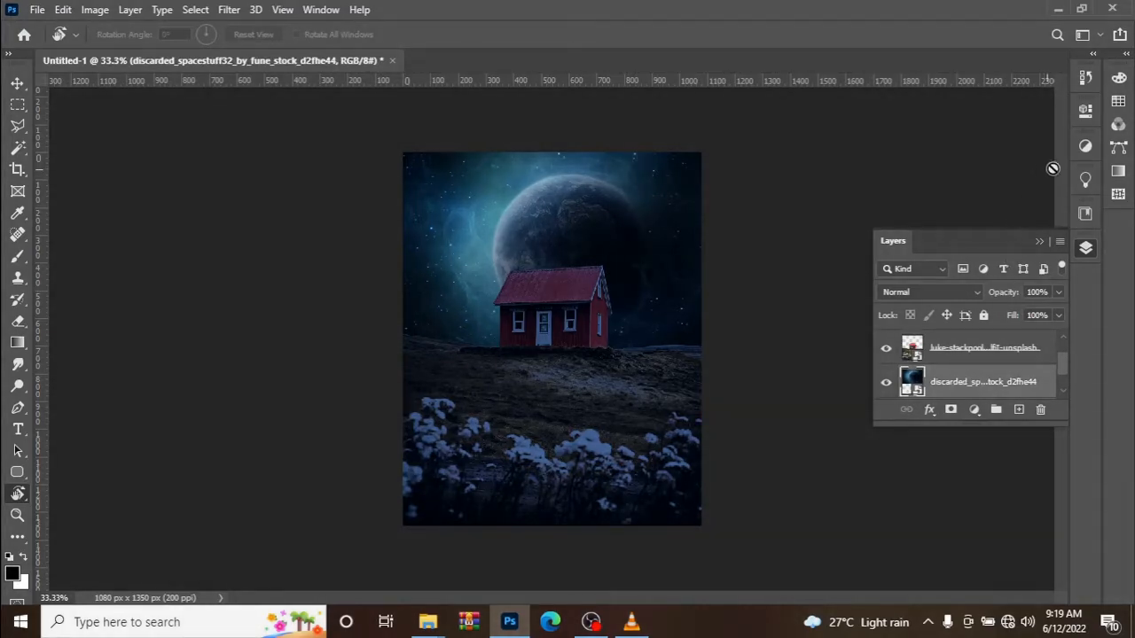
{"action": "left_click", "coordinate": [1087, 151]}
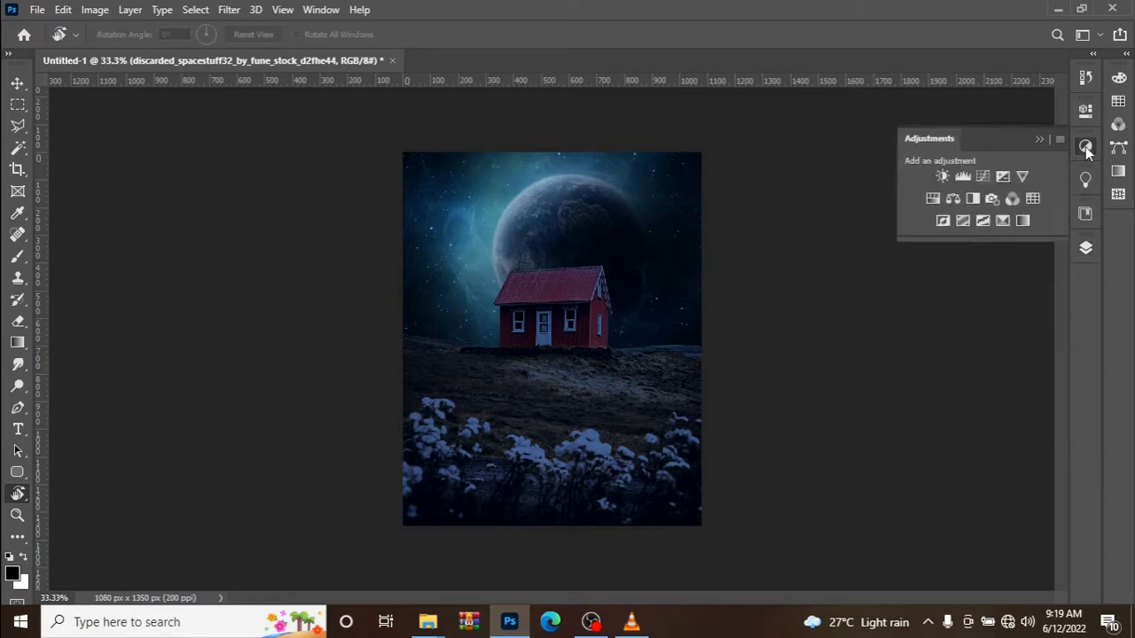
{"action": "left_click", "coordinate": [942, 178]}
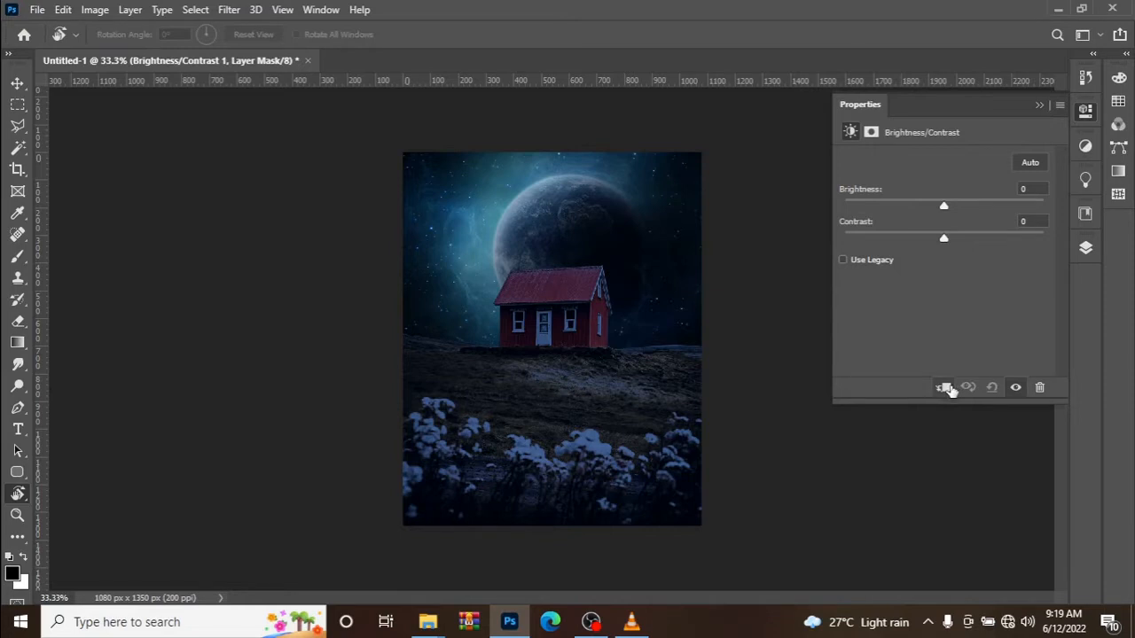
{"action": "left_click", "coordinate": [945, 389]}
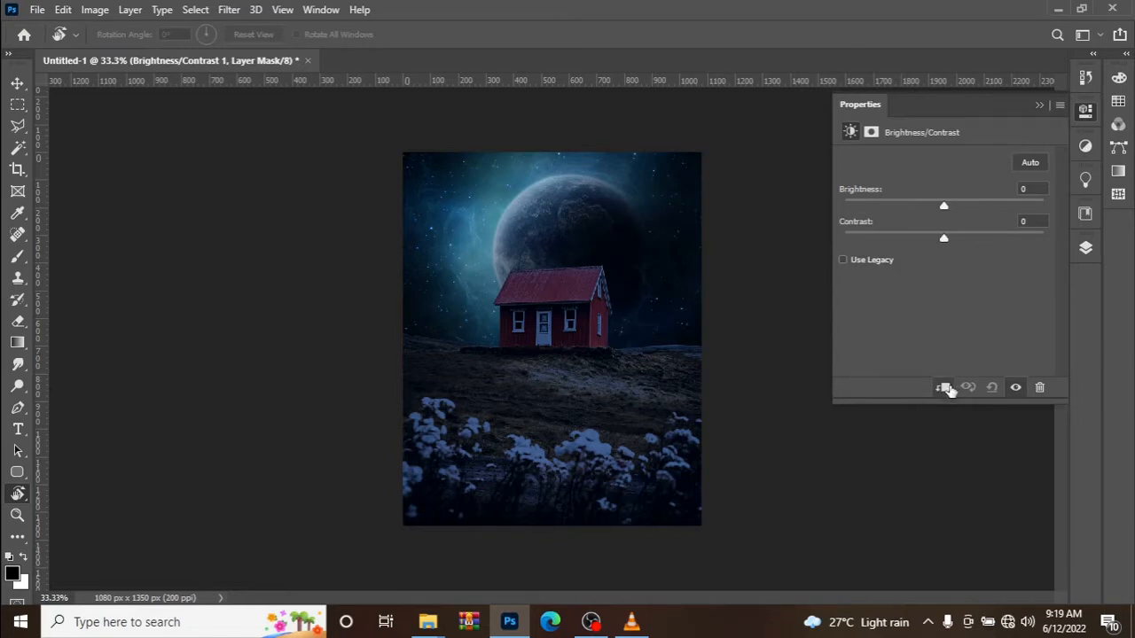
{"action": "left_click", "coordinate": [1029, 222]}
{"action": "type", "text": "-2"}
Set the brightness of the planet's Brightness/Contrast adjustment to -49 and close its settings.
{"action": "left_click", "coordinate": [1027, 189]}
{"action": "type", "text": "90"}
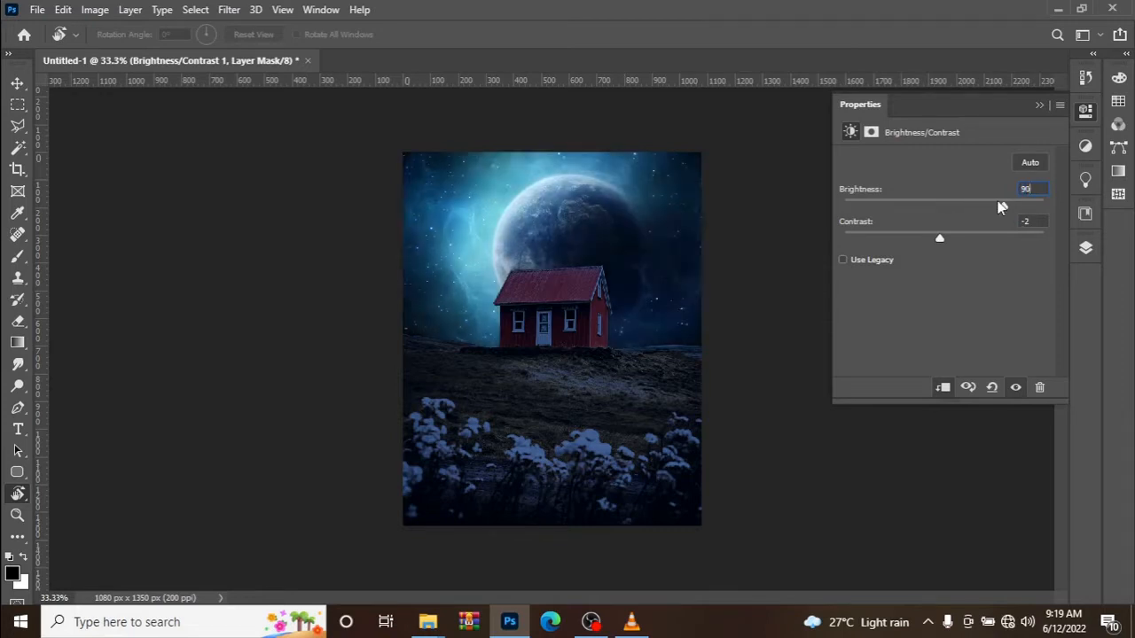
{"action": "key", "text": "BackSpace"}
{"action": "key", "text": "BackSpace"}
{"action": "type", "text": "-"}
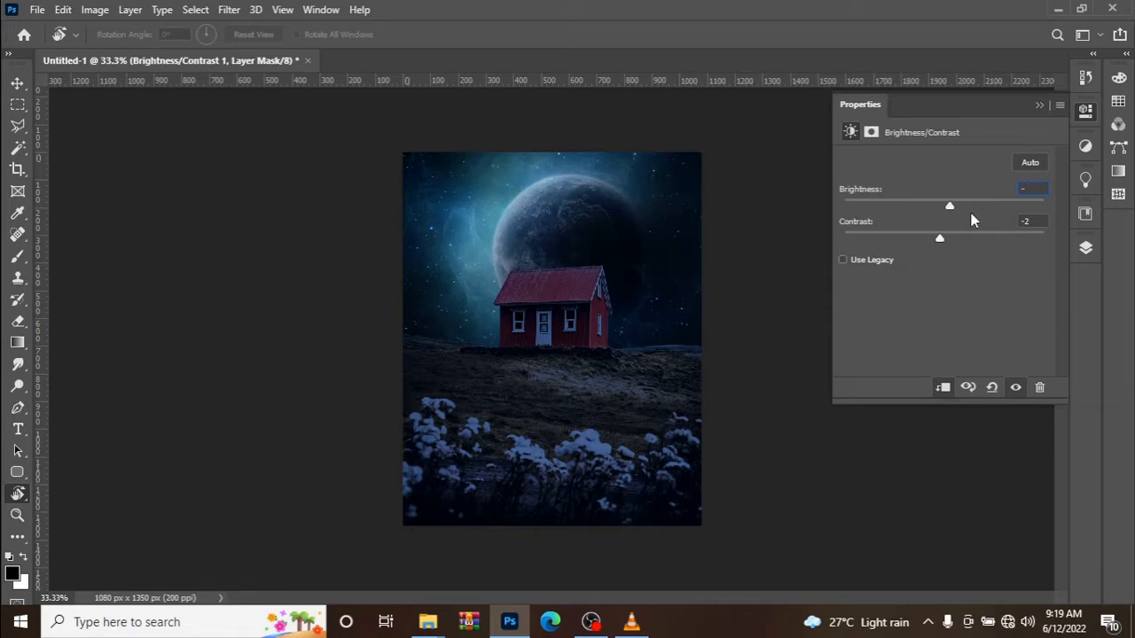
{"action": "type", "text": "4"}
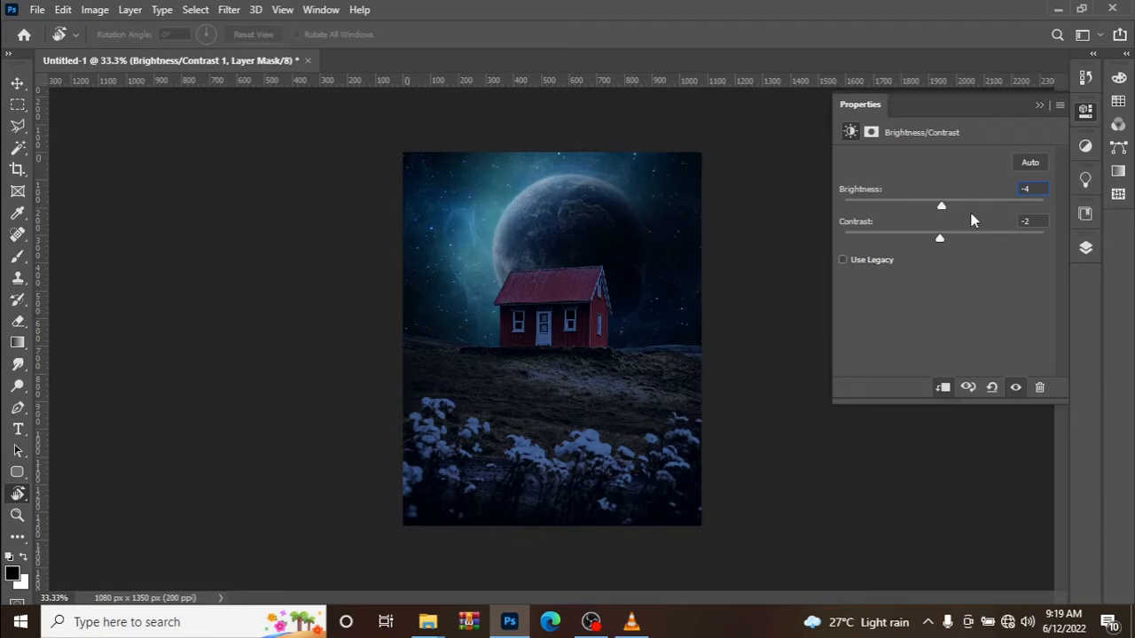
{"action": "type", "text": "9"}
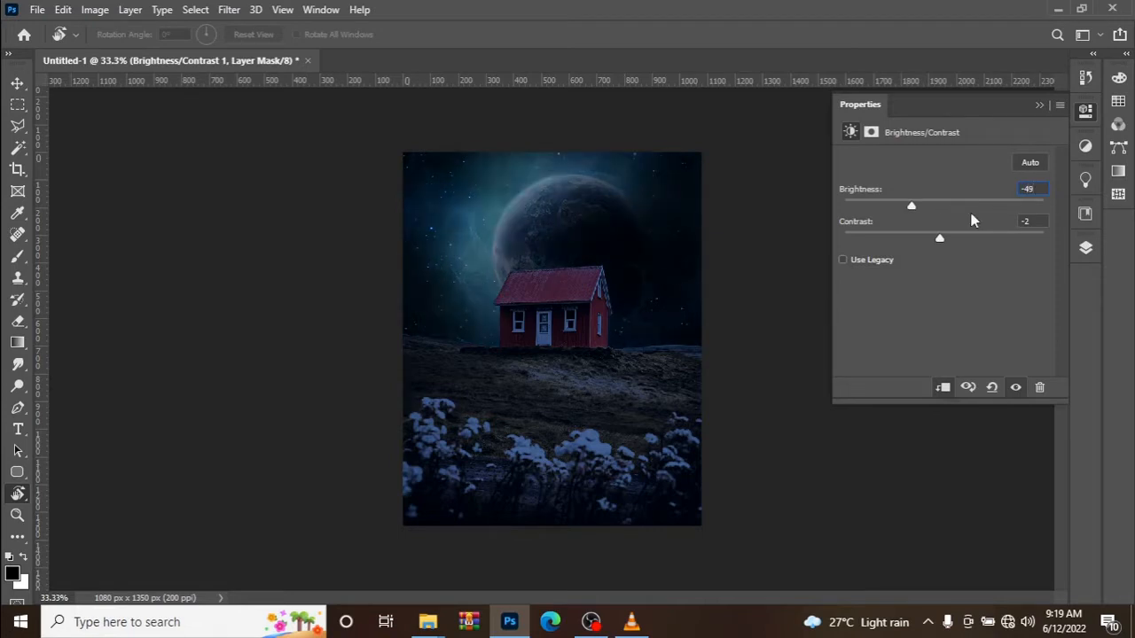
{"action": "left_click", "coordinate": [1039, 107]}
Add a Brightness/Contrast adjustment clipped to the house layer, below Color Lookup 1, and set its contrast to -2.
{"action": "left_click", "coordinate": [1087, 249]}
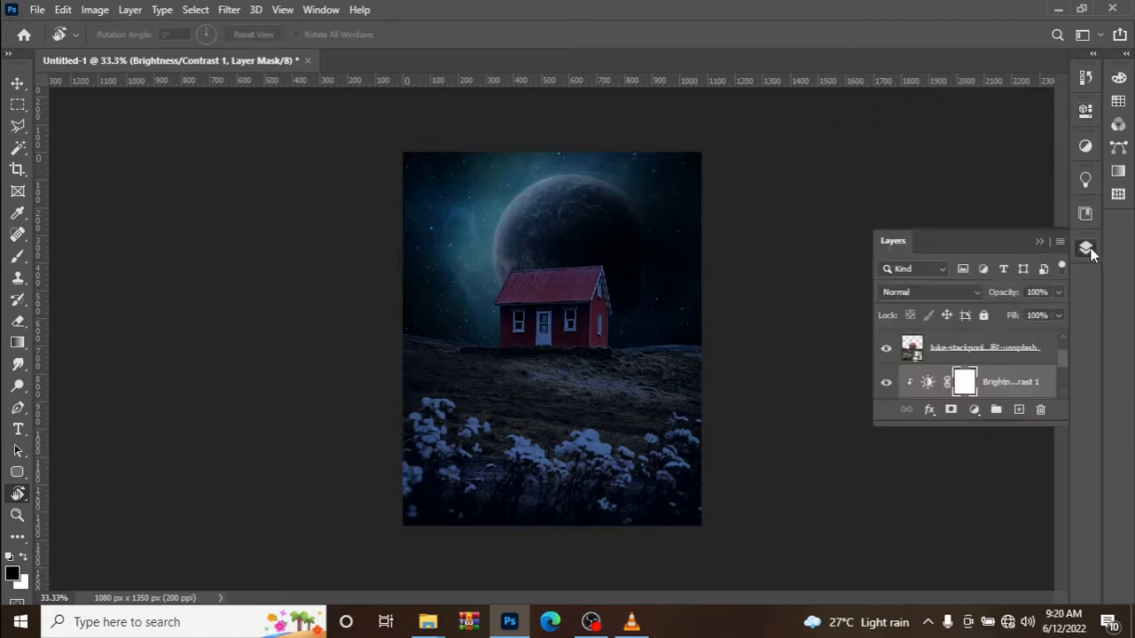
{"action": "scroll", "coordinate": [970, 385], "scroll_direction": "up", "scroll_amount": 1}
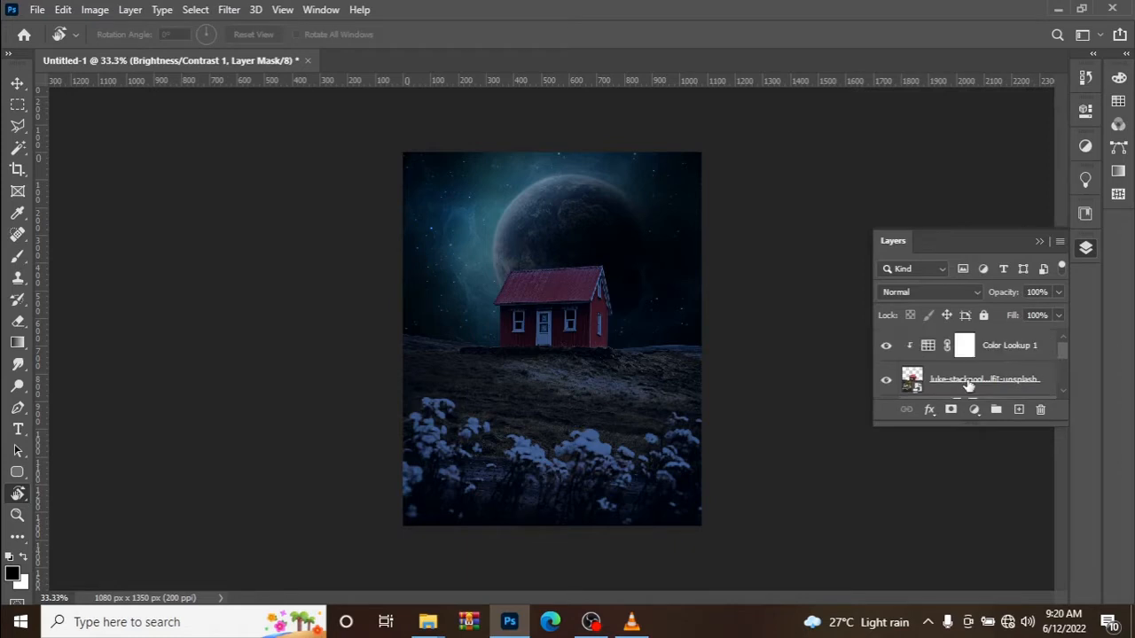
{"action": "left_click", "coordinate": [967, 380]}
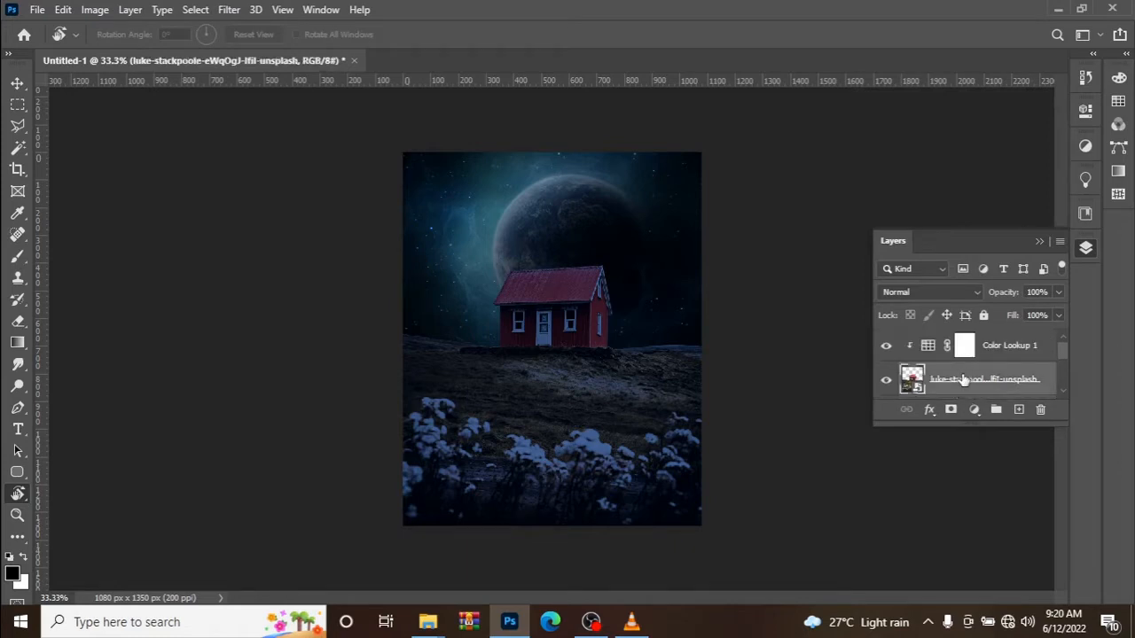
{"action": "left_click", "coordinate": [1084, 147]}
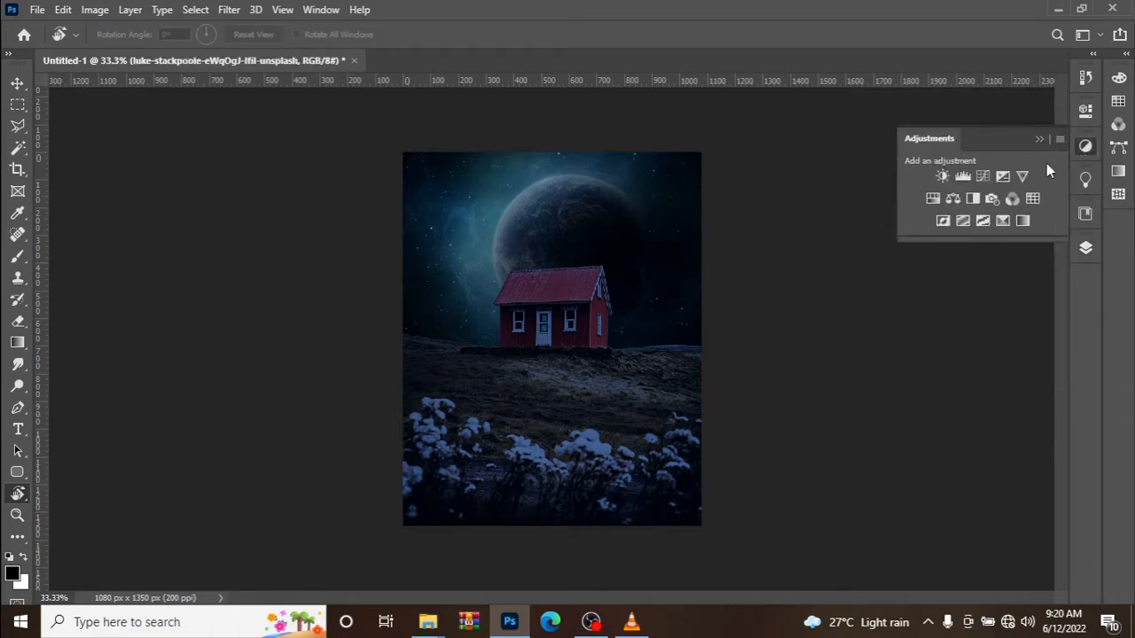
{"action": "left_click", "coordinate": [943, 177]}
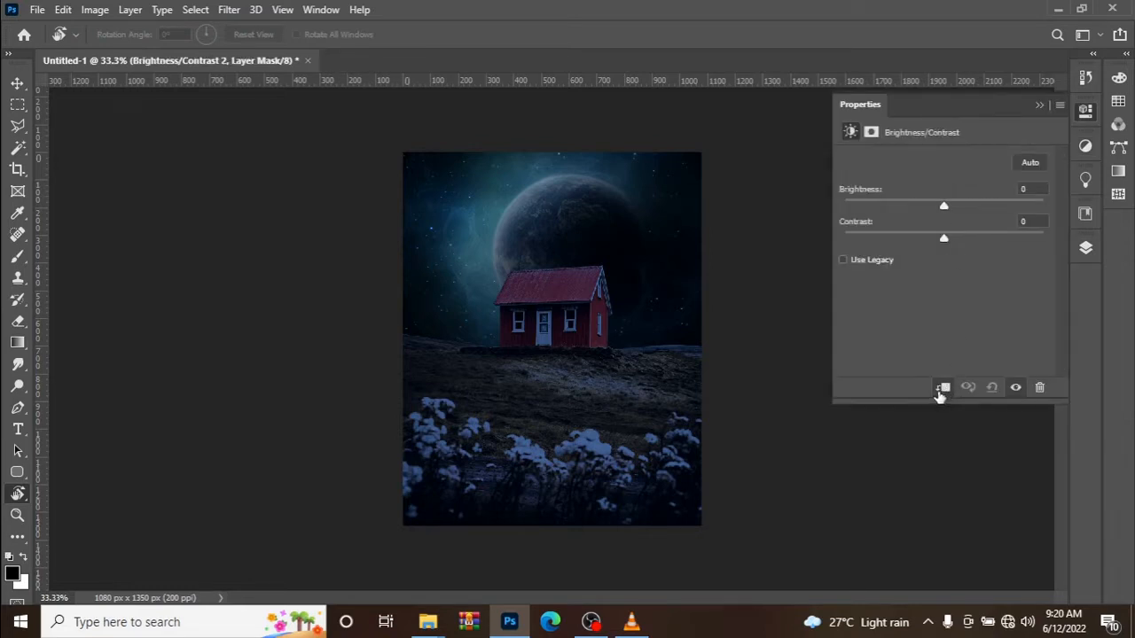
{"action": "left_click", "coordinate": [1030, 221]}
{"action": "type", "text": "-5"}
{"action": "key", "text": "BackSpace"}
{"action": "type", "text": "2"}
Set the brightness of the house's Brightness/Contrast adjustment to -107 and close its settings.
{"action": "left_click", "coordinate": [1027, 189]}
{"action": "type", "text": "-1"}
{"action": "type", "text": "7"}
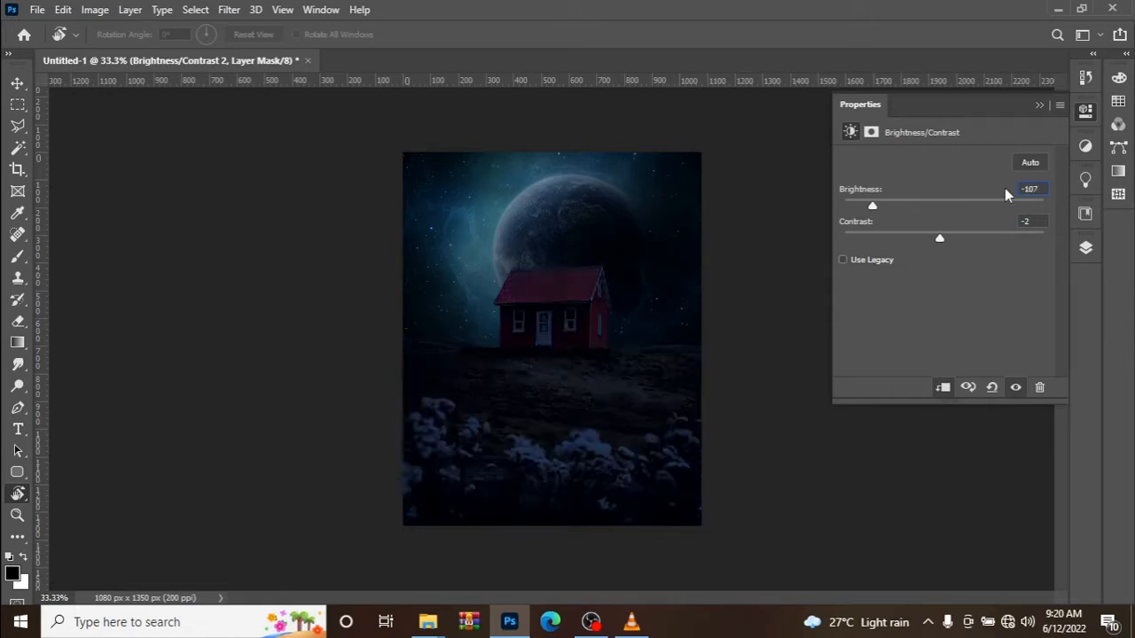
{"action": "left_click", "coordinate": [1041, 107]}
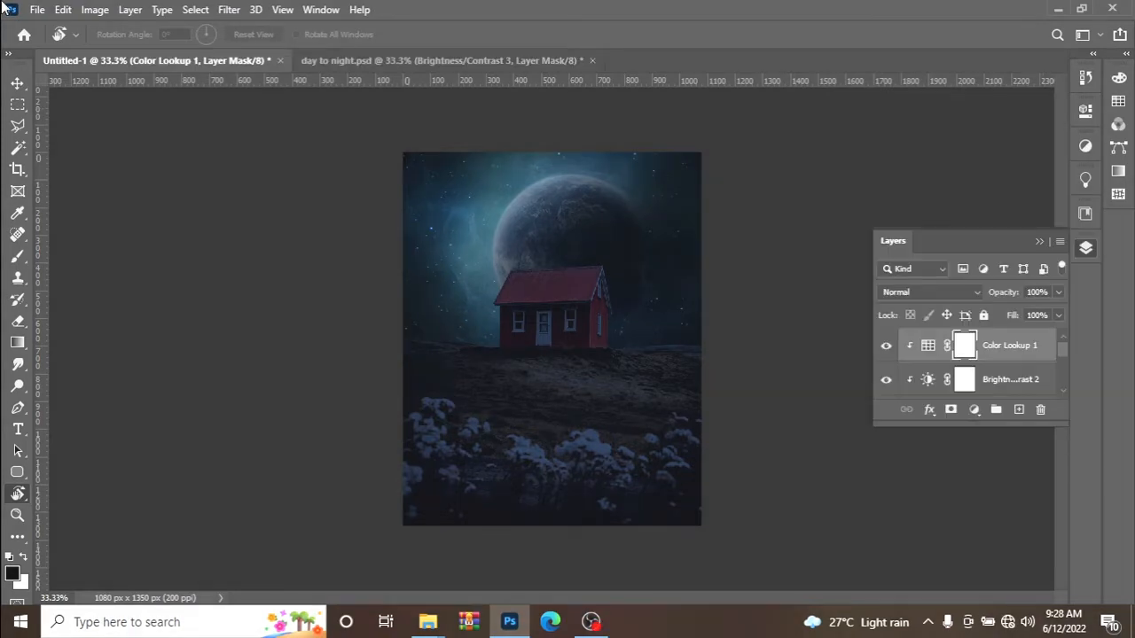
Add a new layer above Color Lookup 1 and set the foreground colour to bright yellow, f3fc03.
{"action": "left_click", "coordinate": [1018, 409]}
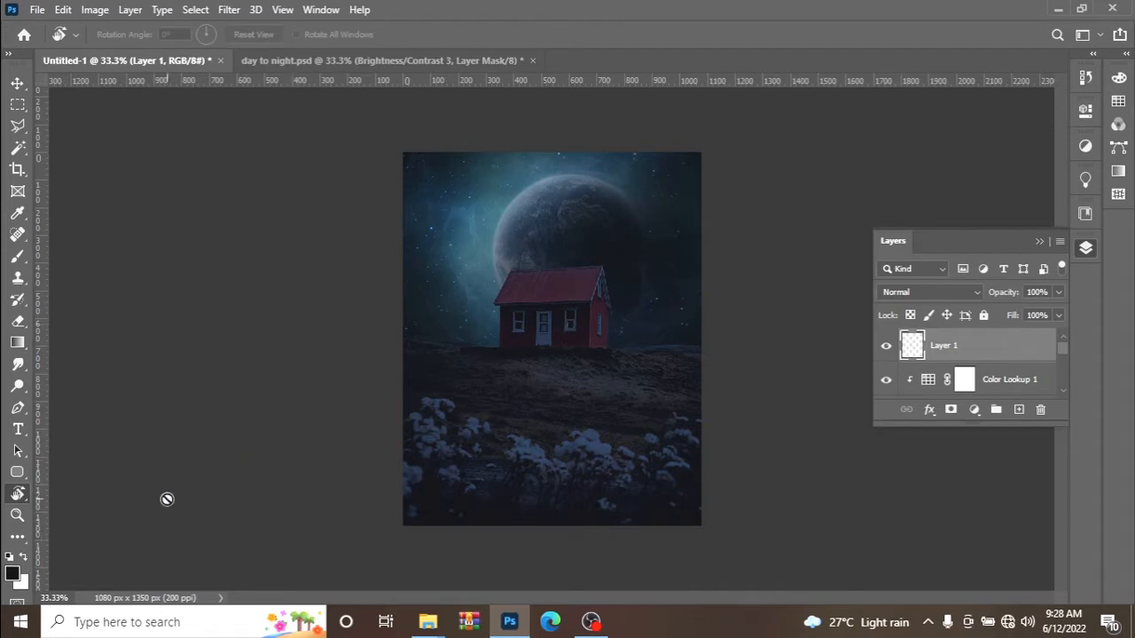
{"action": "left_click", "coordinate": [13, 575]}
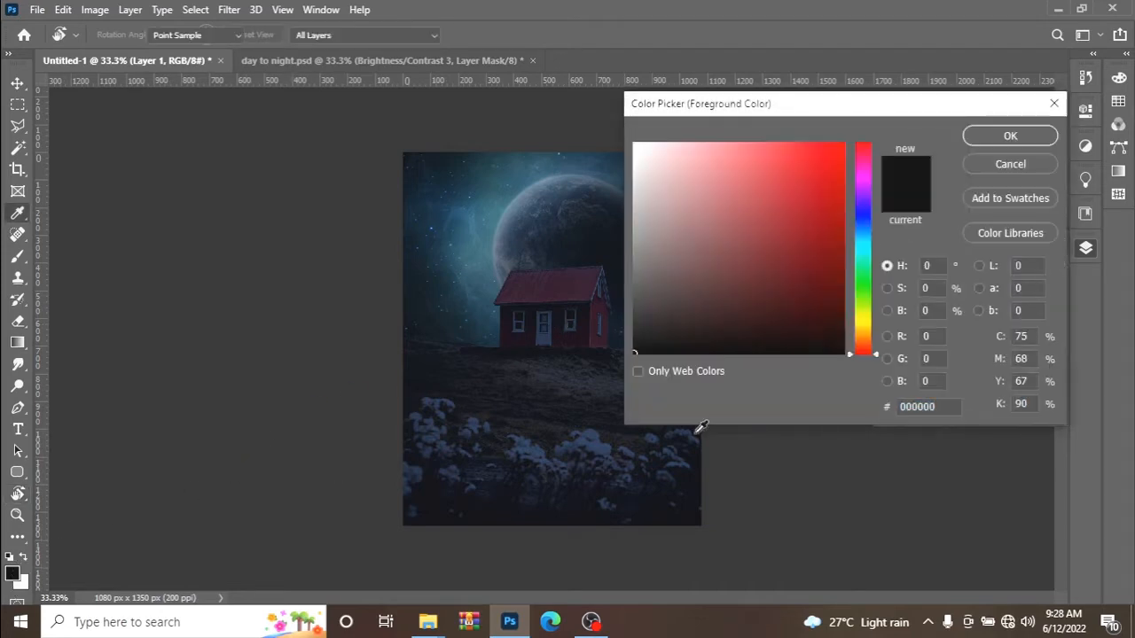
{"action": "left_click", "coordinate": [864, 326]}
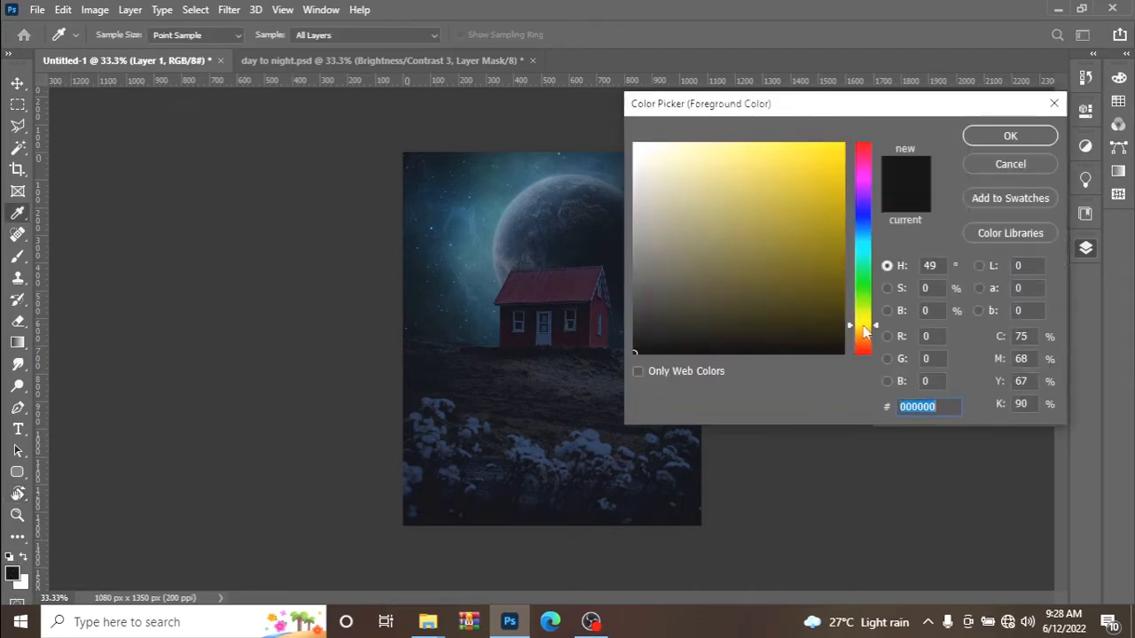
{"action": "left_click", "coordinate": [841, 144]}
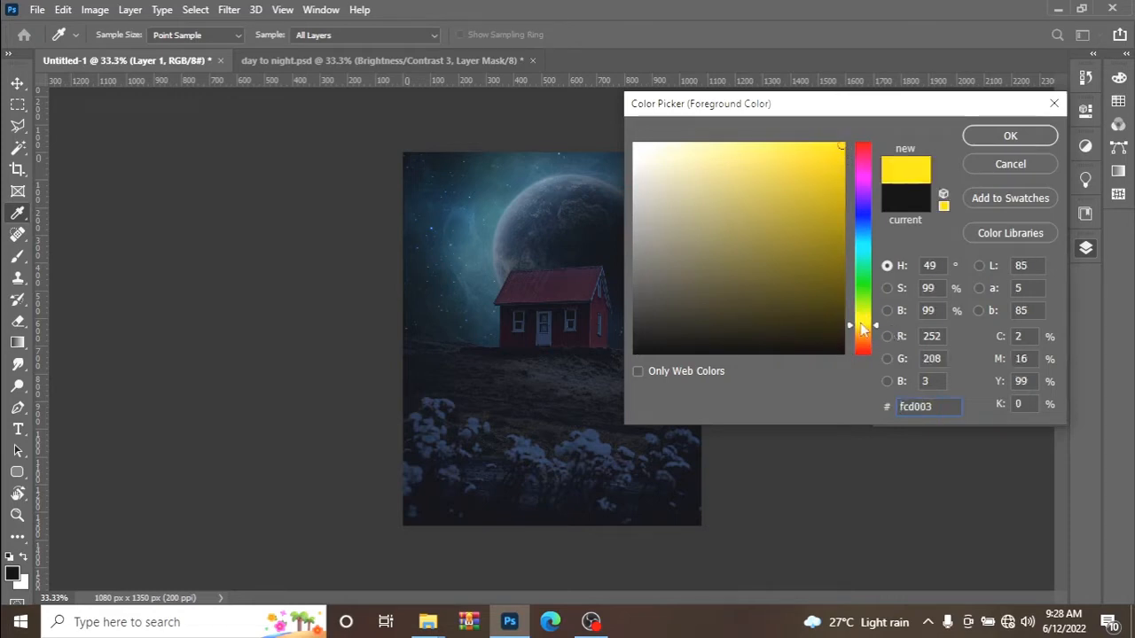
{"action": "left_click_drag", "start_coordinate": [861, 322], "coordinate": [868, 321]}
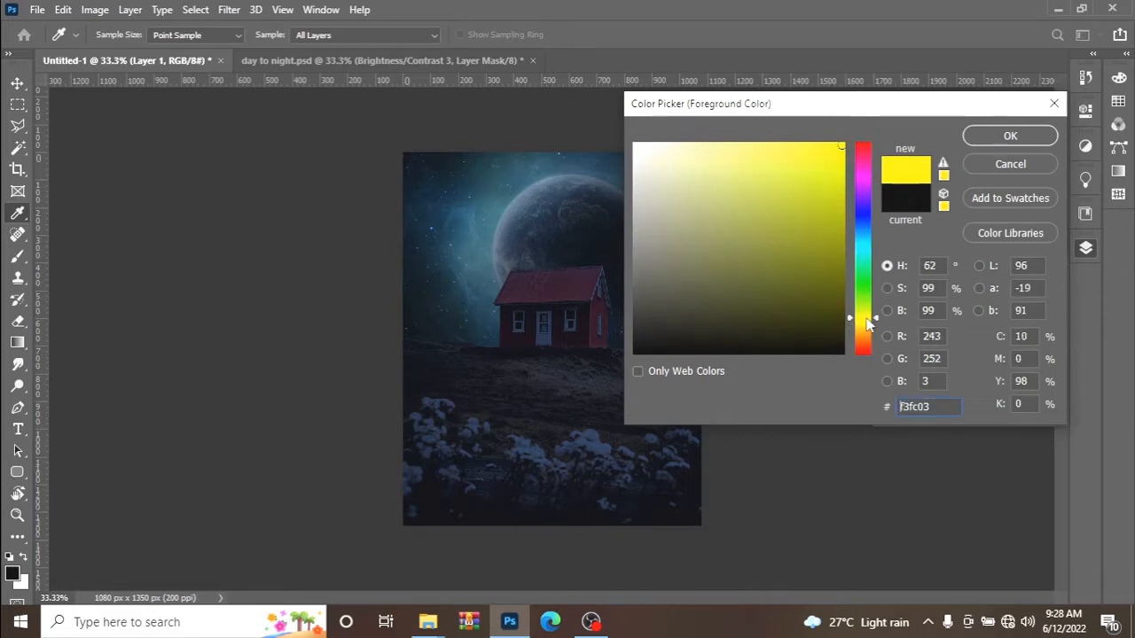
{"action": "left_click", "coordinate": [1005, 135]}
{"action": "key", "text": "r"}
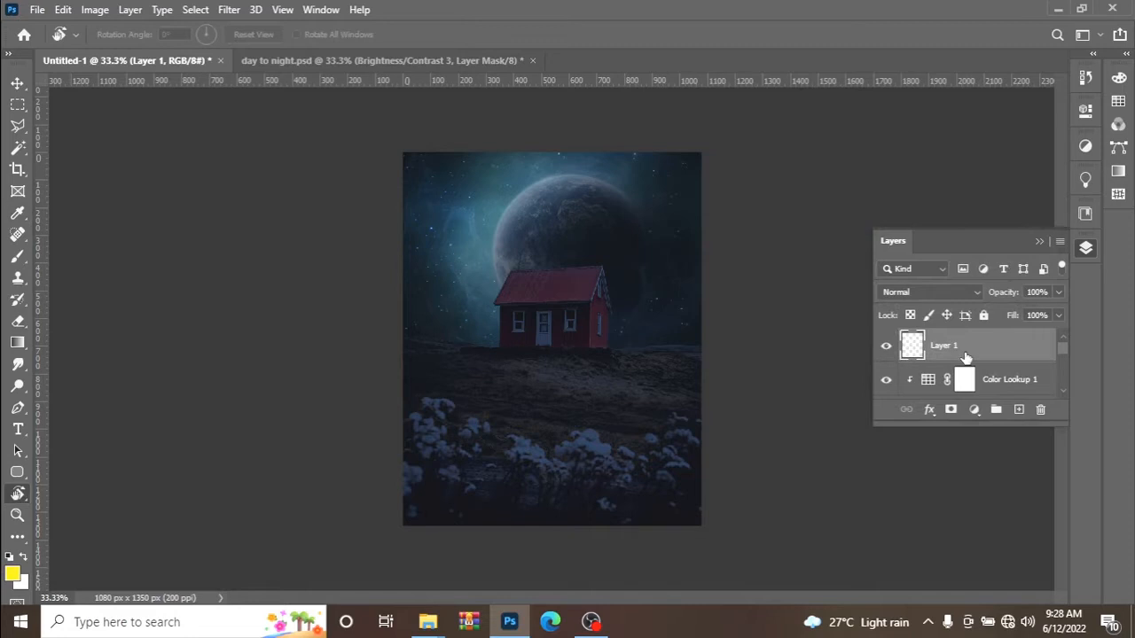
Outline the upper pane of the house's left front window as a selection with the Polygonal Lasso tool.
{"action": "left_click", "coordinate": [25, 130]}
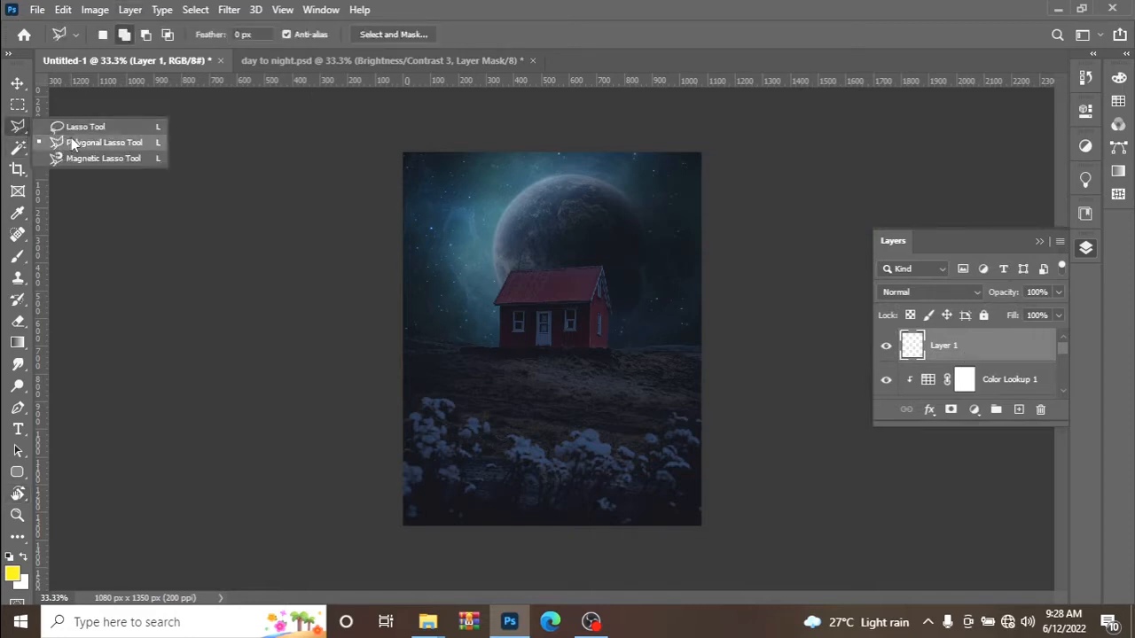
{"action": "left_click", "coordinate": [72, 144]}
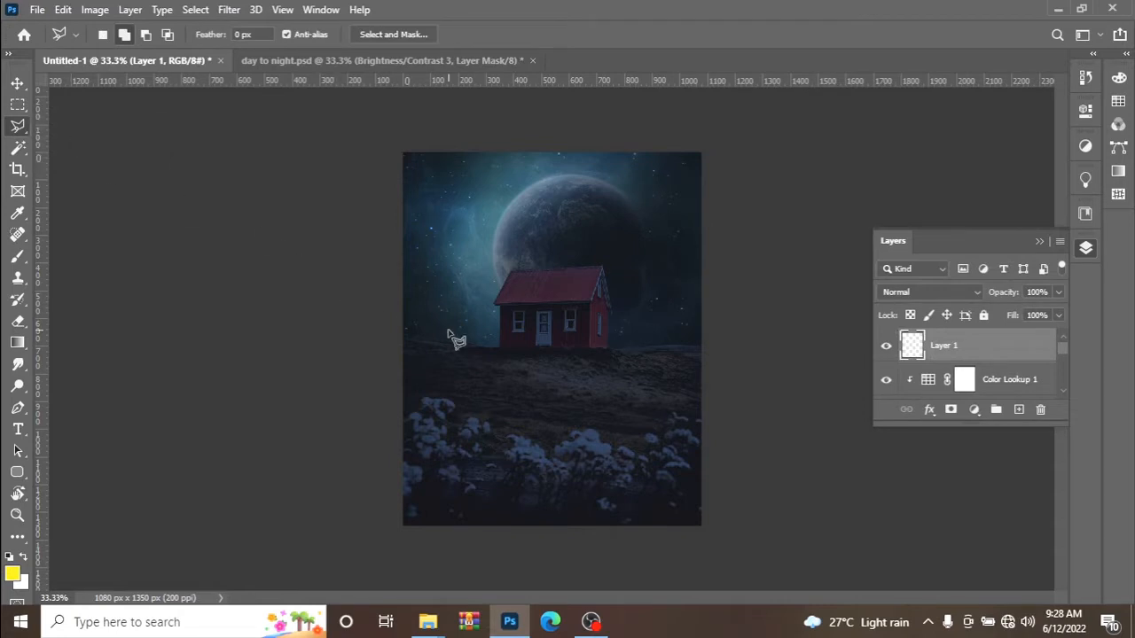
{"action": "key", "text": "ctrl+plus"}
{"action": "key", "text": "ctrl+plus"}
{"action": "key", "text": "ctrl+plus"}
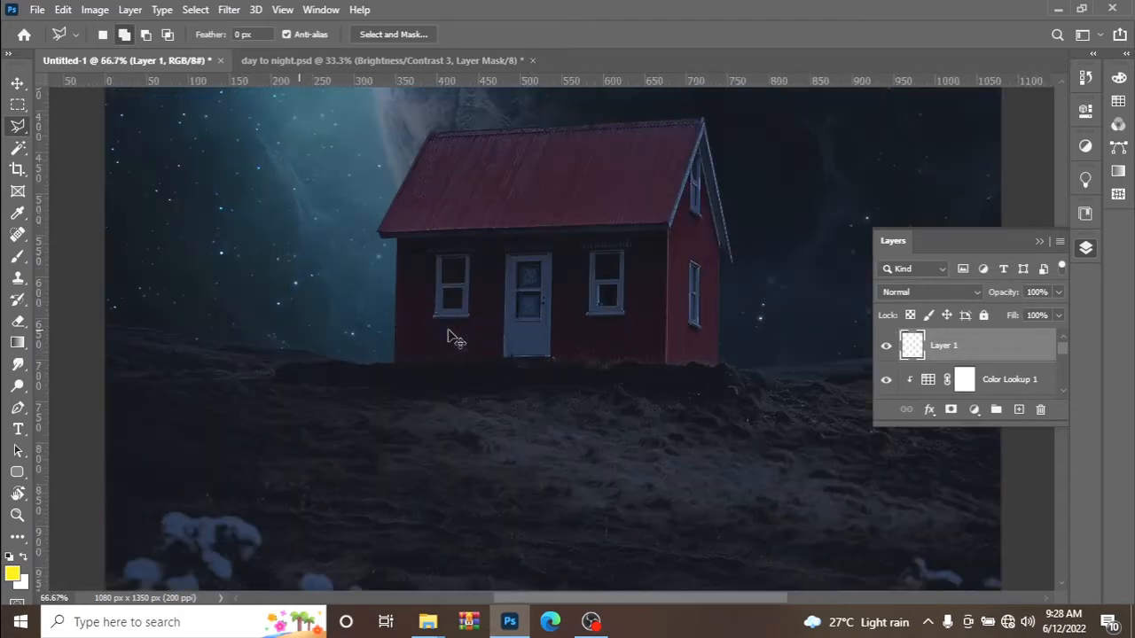
{"action": "key", "text": "ctrl+plus"}
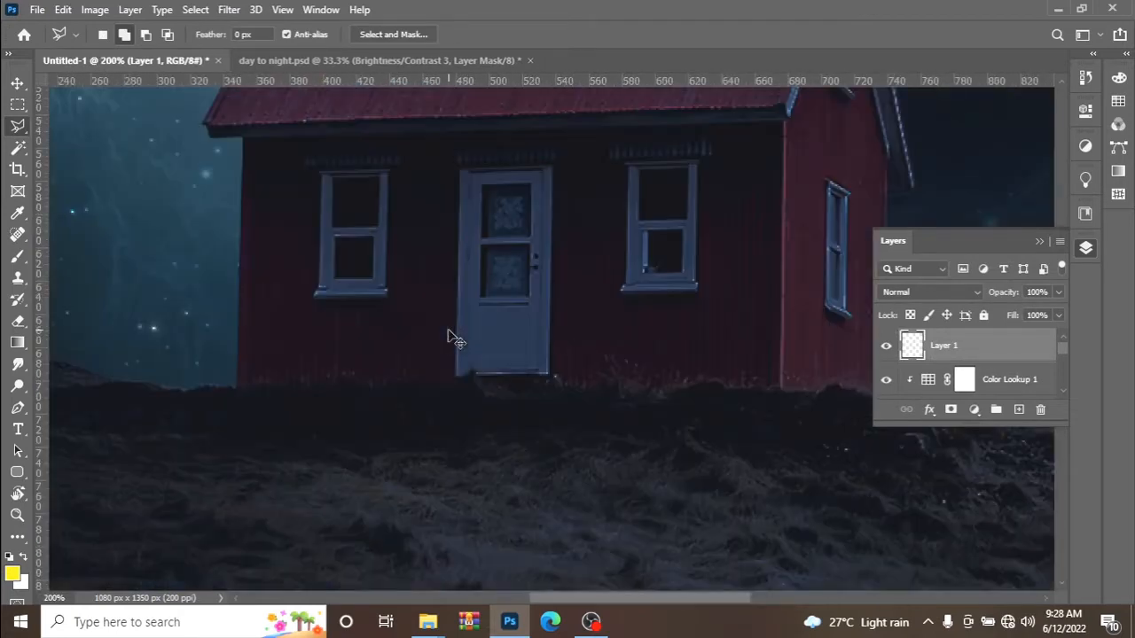
{"action": "left_click", "coordinate": [334, 180]}
{"action": "left_click", "coordinate": [379, 180]}
{"action": "left_click", "coordinate": [378, 227]}
{"action": "left_click", "coordinate": [334, 227]}
{"action": "left_click", "coordinate": [335, 181]}
Add the lower pane of the left front window to the selection with the Polygonal Lasso tool.
{"action": "left_click", "coordinate": [373, 238]}
{"action": "left_click", "coordinate": [373, 276]}
{"action": "left_click", "coordinate": [335, 278]}
{"action": "left_click", "coordinate": [336, 240]}
Add the upper and lower panes of the house's right front window to the selection.
{"action": "left_click", "coordinate": [641, 173]}
{"action": "left_click", "coordinate": [686, 170]}
{"action": "left_click", "coordinate": [688, 218]}
{"action": "left_click", "coordinate": [641, 172]}
{"action": "left_click", "coordinate": [648, 234]}
{"action": "left_click", "coordinate": [681, 233]}
{"action": "left_click", "coordinate": [682, 271]}
{"action": "left_click", "coordinate": [649, 271]}
{"action": "double_click", "coordinate": [650, 234]}
Add narrow strips along the edges of the door's upper and lower glass panels to the selection.
{"action": "left_click", "coordinate": [485, 188]}
{"action": "left_click", "coordinate": [485, 237]}
{"action": "left_click", "coordinate": [485, 189]}
{"action": "left_click", "coordinate": [484, 249]}
{"action": "left_click", "coordinate": [484, 296]}
{"action": "left_click", "coordinate": [483, 252]}
{"action": "left_click", "coordinate": [531, 248]}
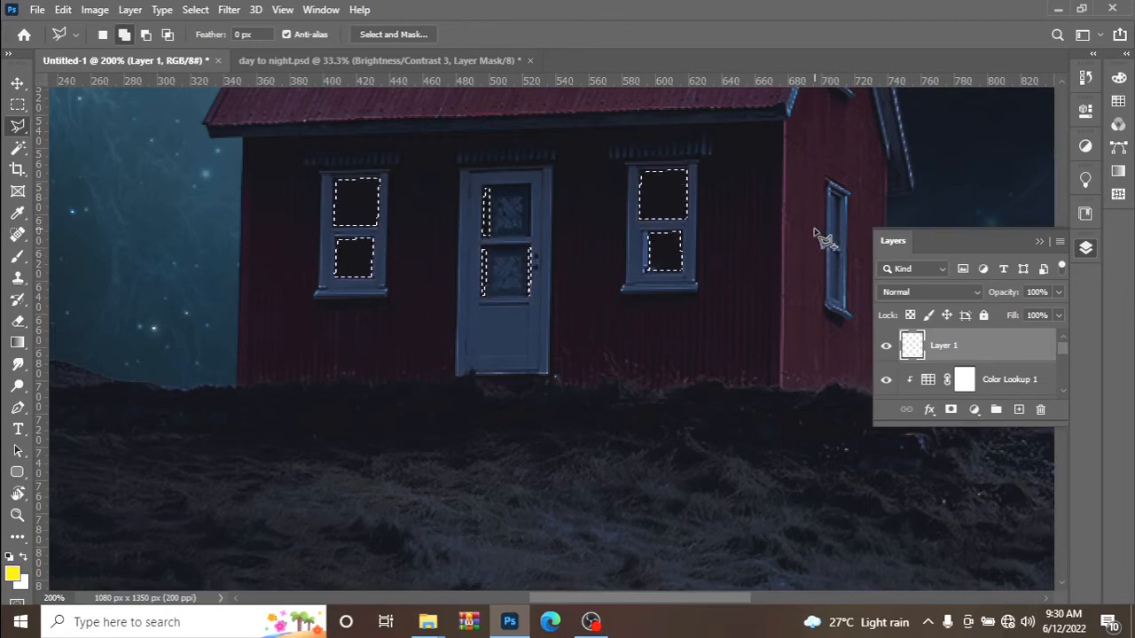
Add the upper pane of the small gable window on the house's side wall to the selection.
{"action": "left_click", "coordinate": [1062, 82]}
{"action": "left_click", "coordinate": [1063, 83]}
{"action": "left_click", "coordinate": [1063, 83]}
{"action": "left_click", "coordinate": [1062, 82]}
{"action": "left_click", "coordinate": [1063, 83]}
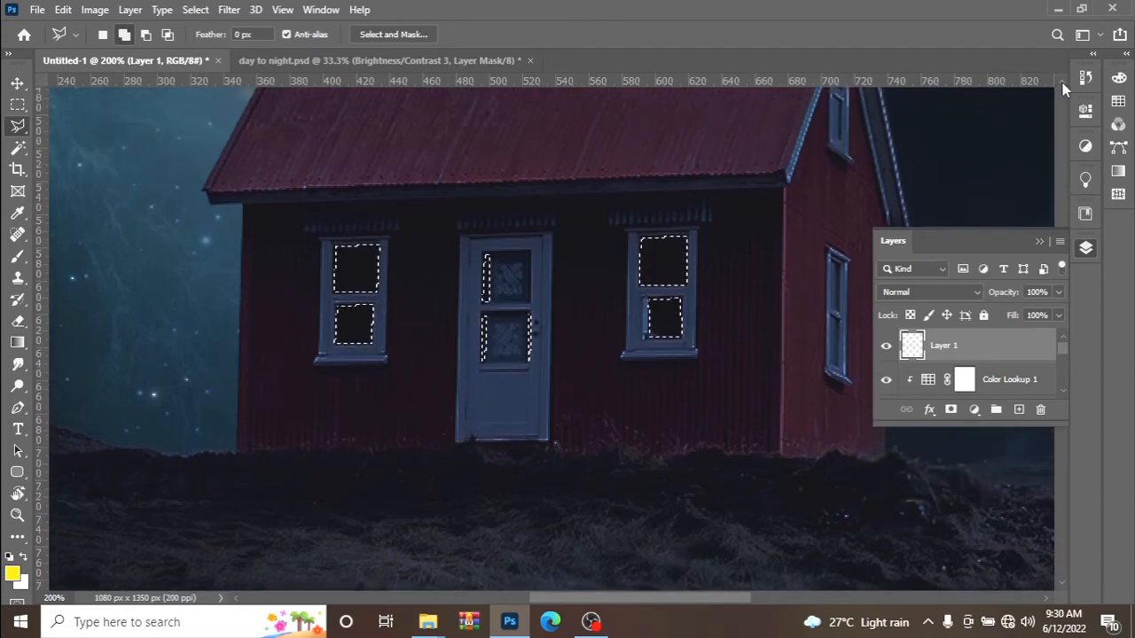
{"action": "left_click", "coordinate": [1062, 83]}
{"action": "left_click", "coordinate": [1063, 82]}
{"action": "left_click", "coordinate": [1062, 83]}
{"action": "left_click", "coordinate": [1063, 83]}
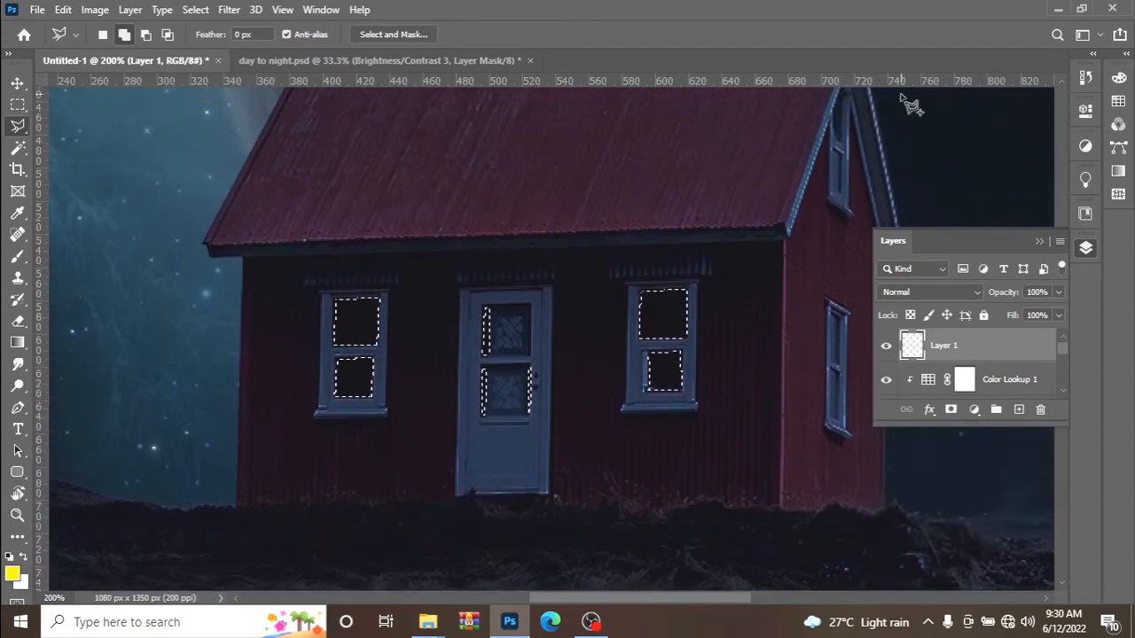
{"action": "left_click", "coordinate": [844, 91]}
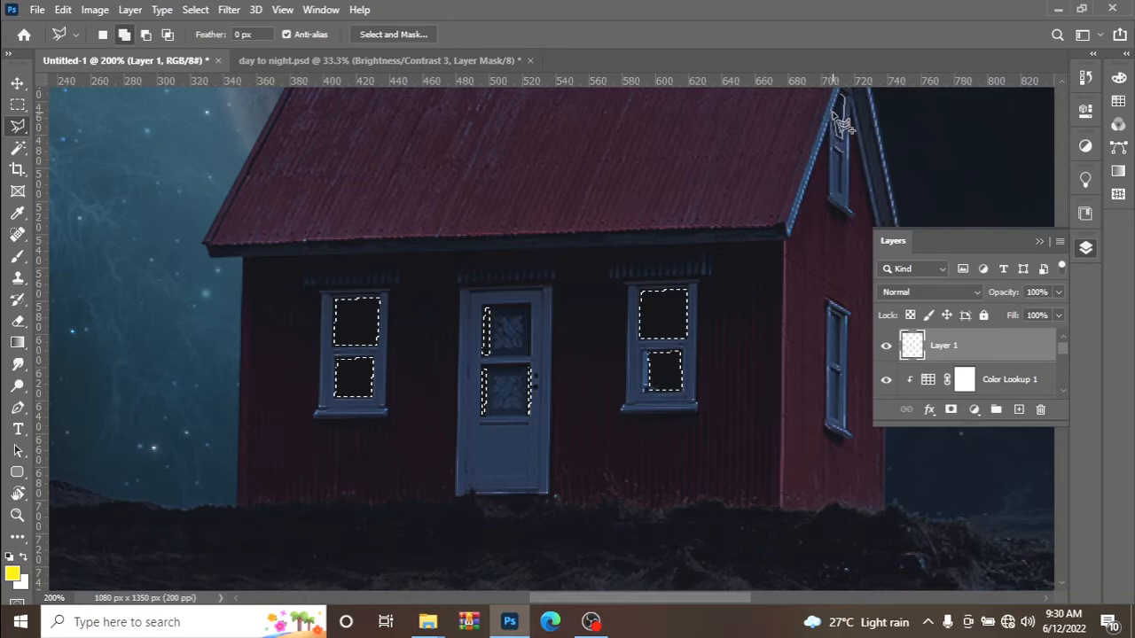
{"action": "left_click", "coordinate": [842, 95]}
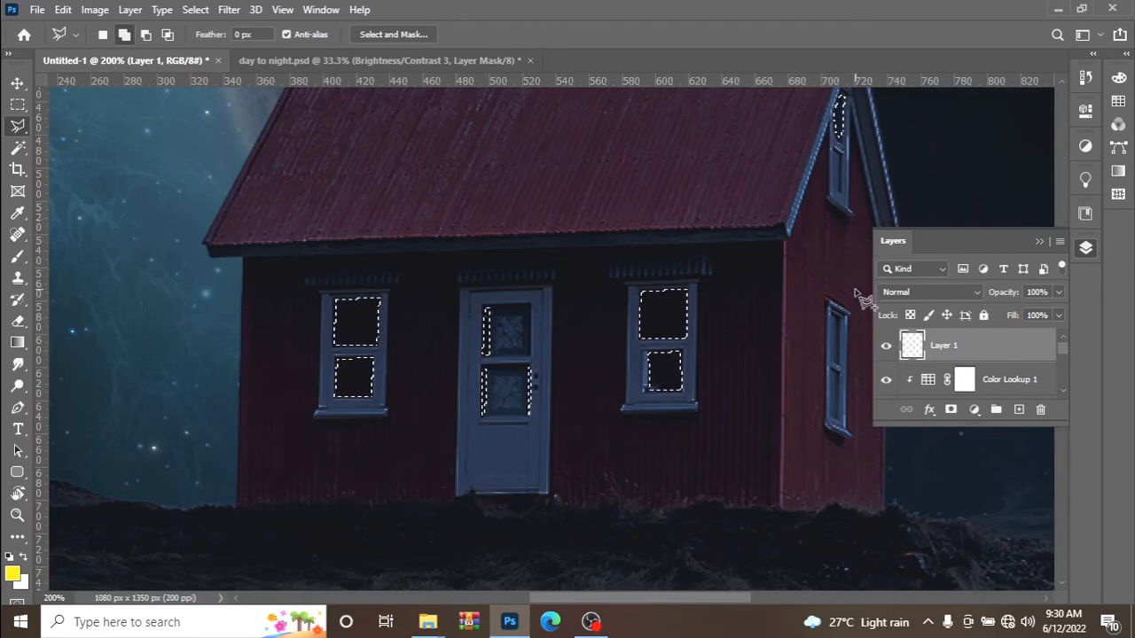
{"action": "key", "text": "ctrl+minus"}
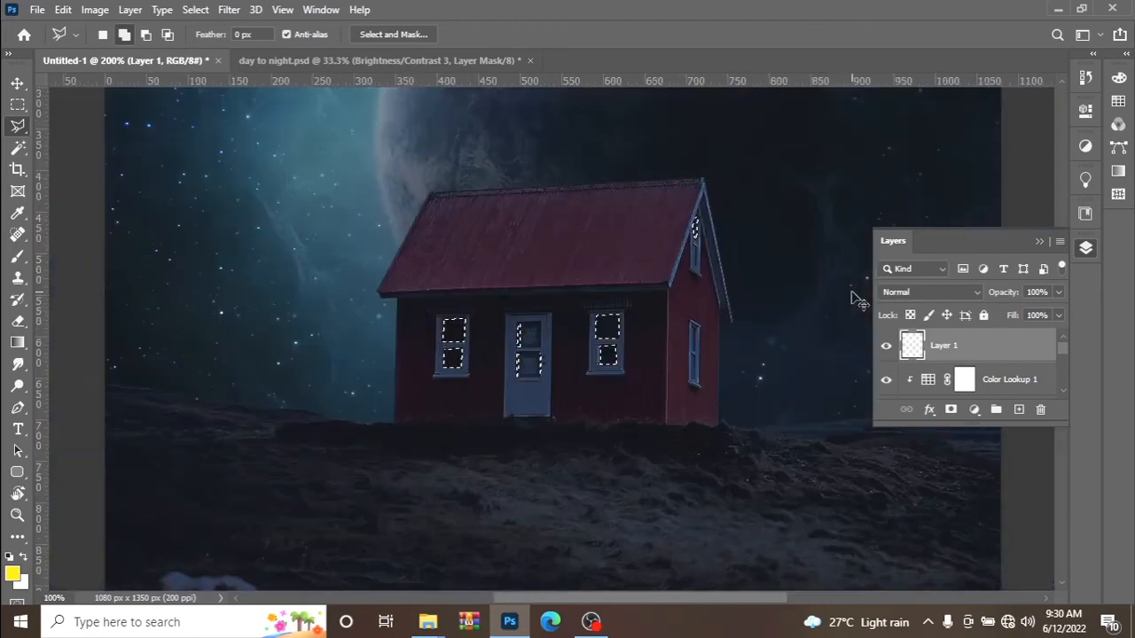
{"action": "key", "text": "ctrl+minus"}
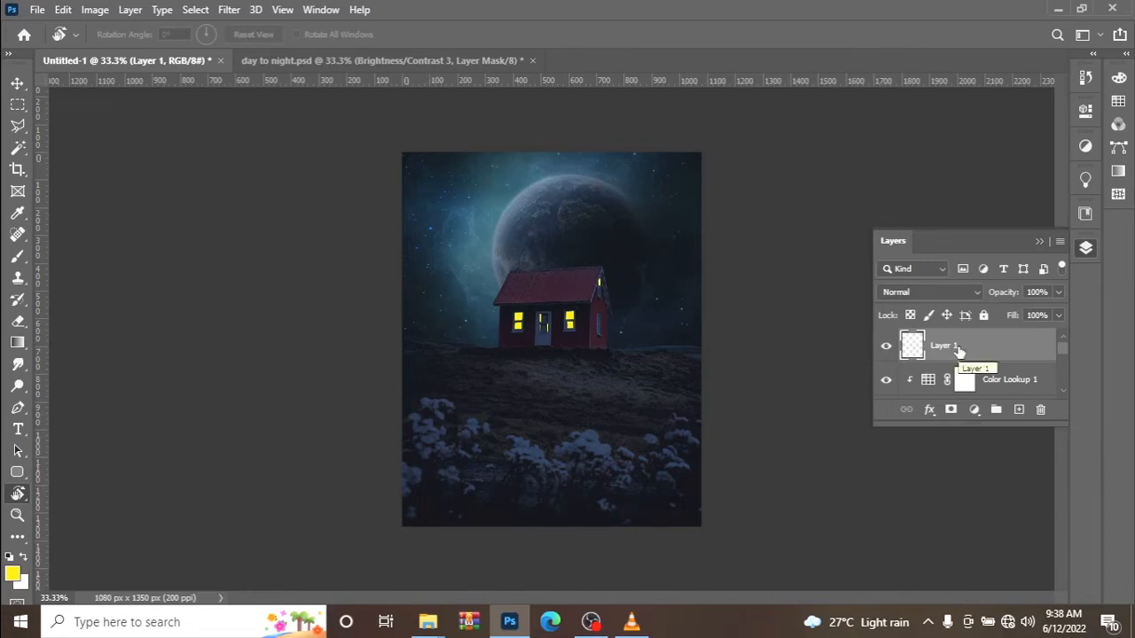
Duplicate the layer that holds the yellow window lights.
{"action": "key", "text": "ctrl+j"}
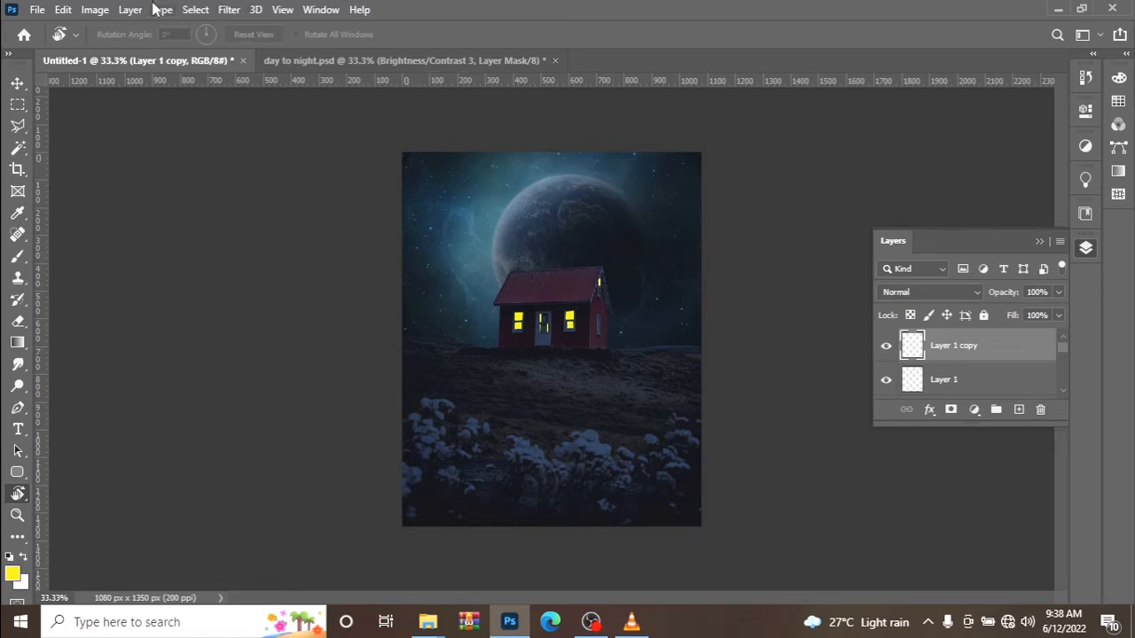
{"action": "left_click", "coordinate": [229, 9]}
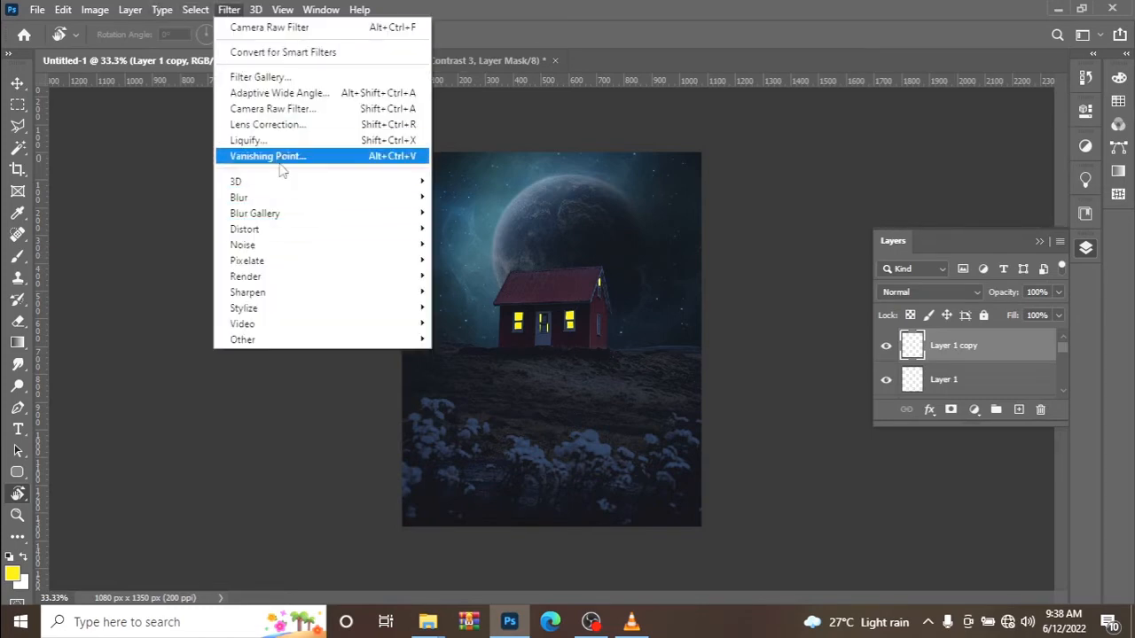
{"action": "left_click", "coordinate": [275, 79]}
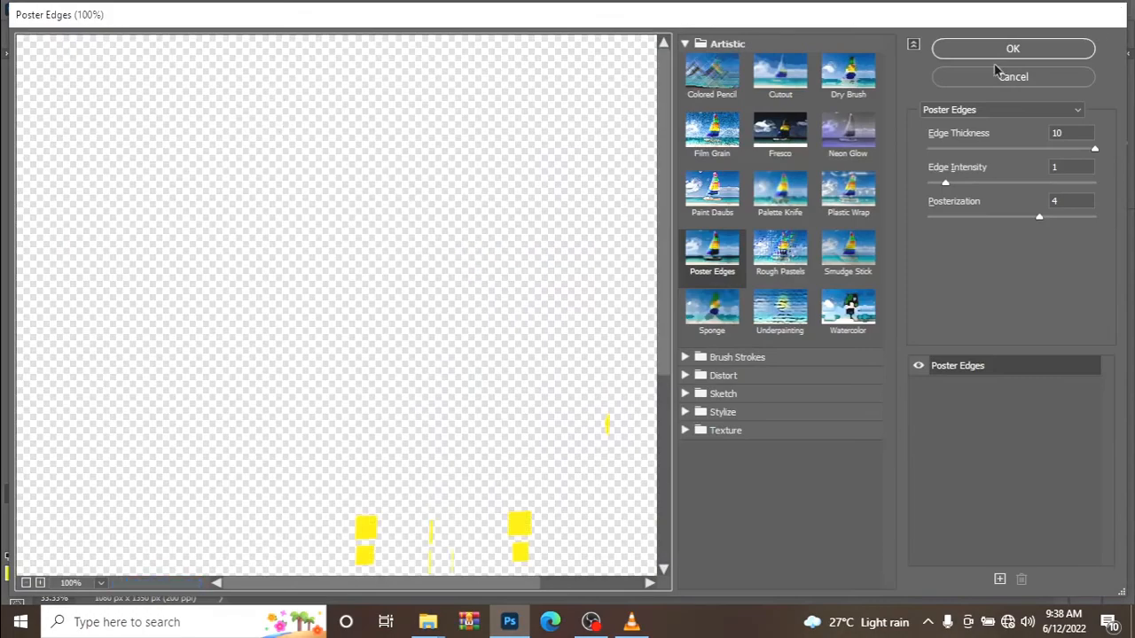
{"action": "left_click", "coordinate": [984, 78]}
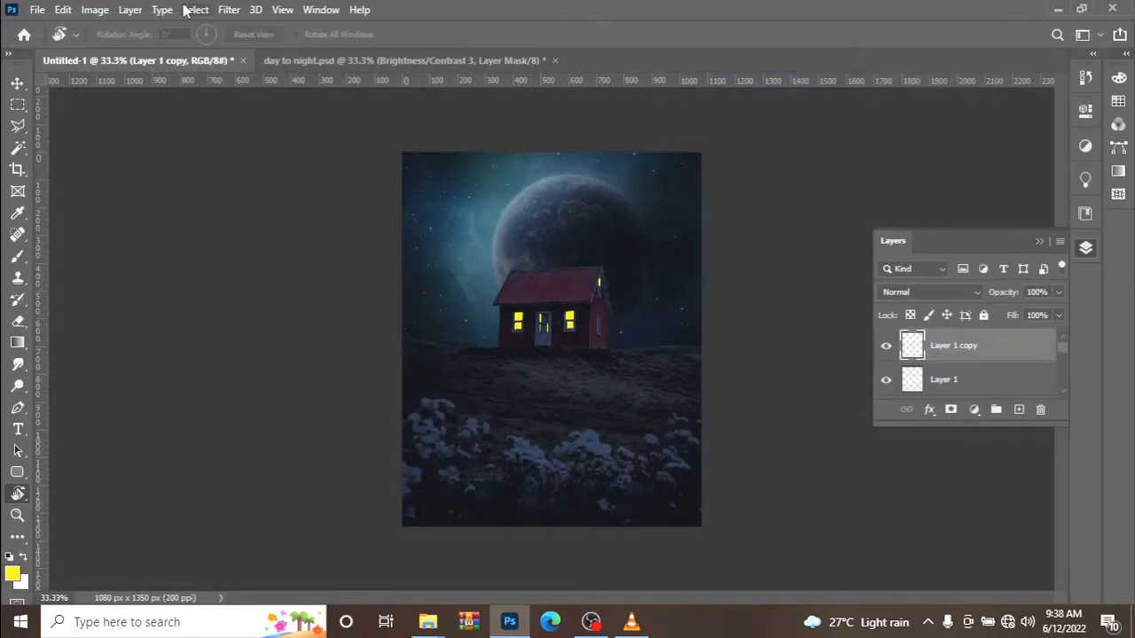
Apply a Gaussian Blur to the duplicated window light layer so the windows glow softly.
{"action": "left_click", "coordinate": [229, 10]}
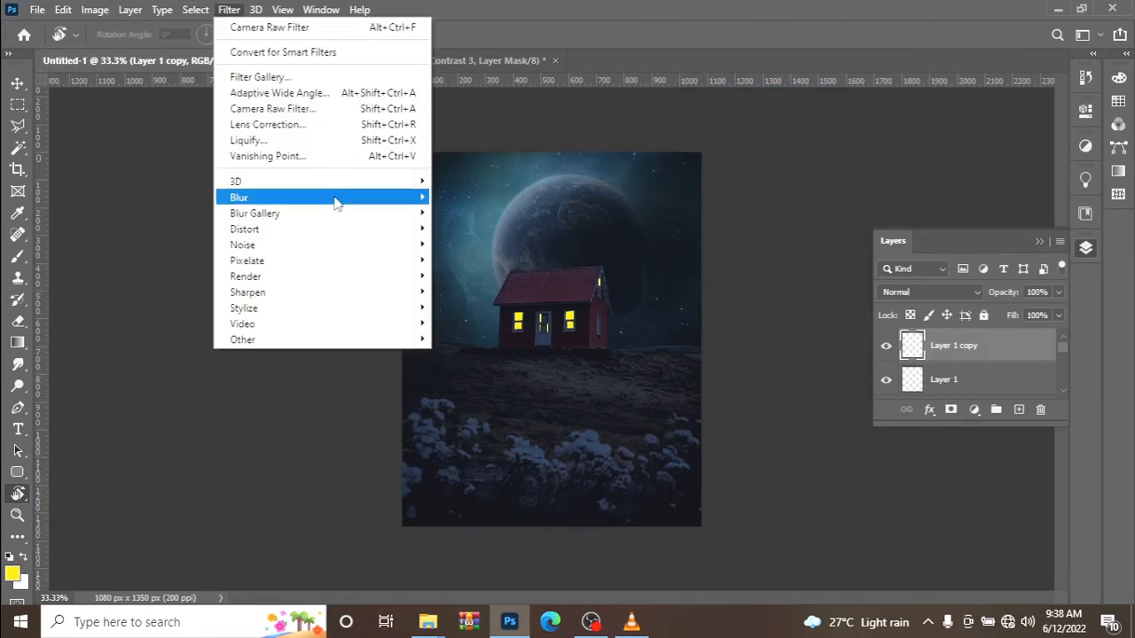
{"action": "mouse_move", "coordinate": [337, 202]}
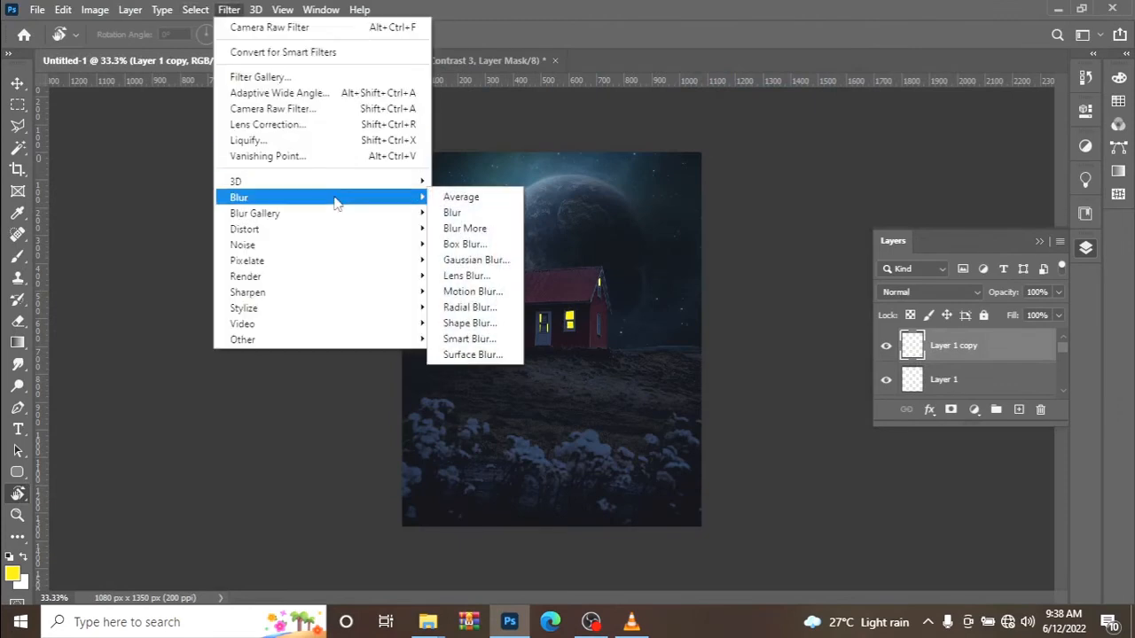
{"action": "left_click", "coordinate": [473, 259]}
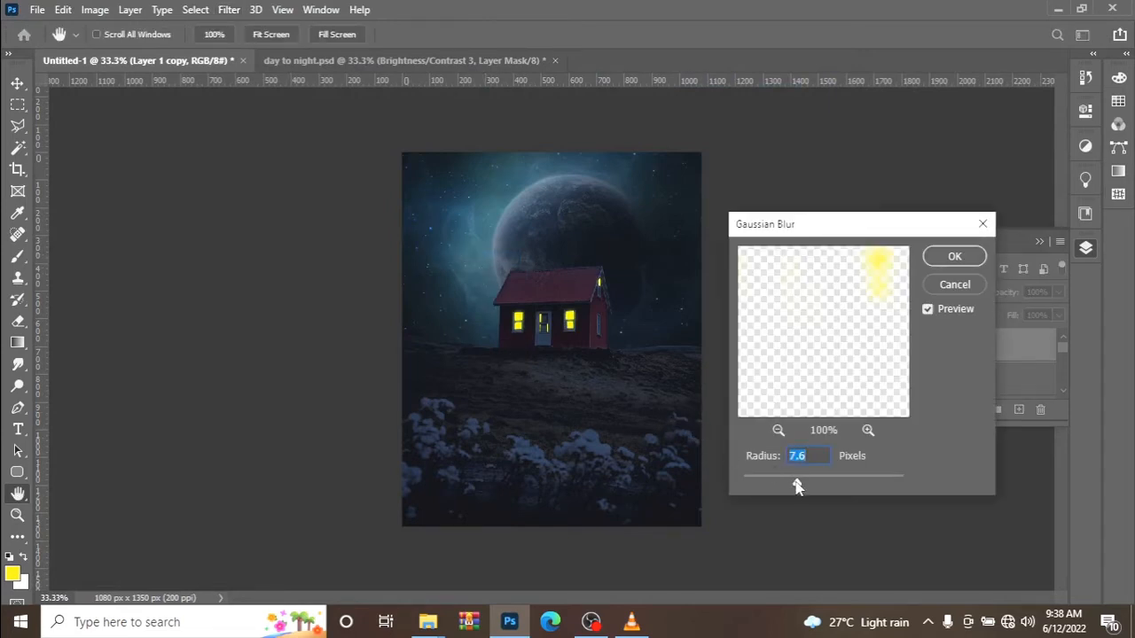
{"action": "mouse_move", "coordinate": [797, 486]}
{"action": "left_mouse_down"}
{"action": "mouse_move", "coordinate": [847, 485]}
{"action": "mouse_move", "coordinate": [794, 490]}
{"action": "mouse_move", "coordinate": [810, 493]}
{"action": "left_mouse_up"}
{"action": "left_click", "coordinate": [954, 258]}
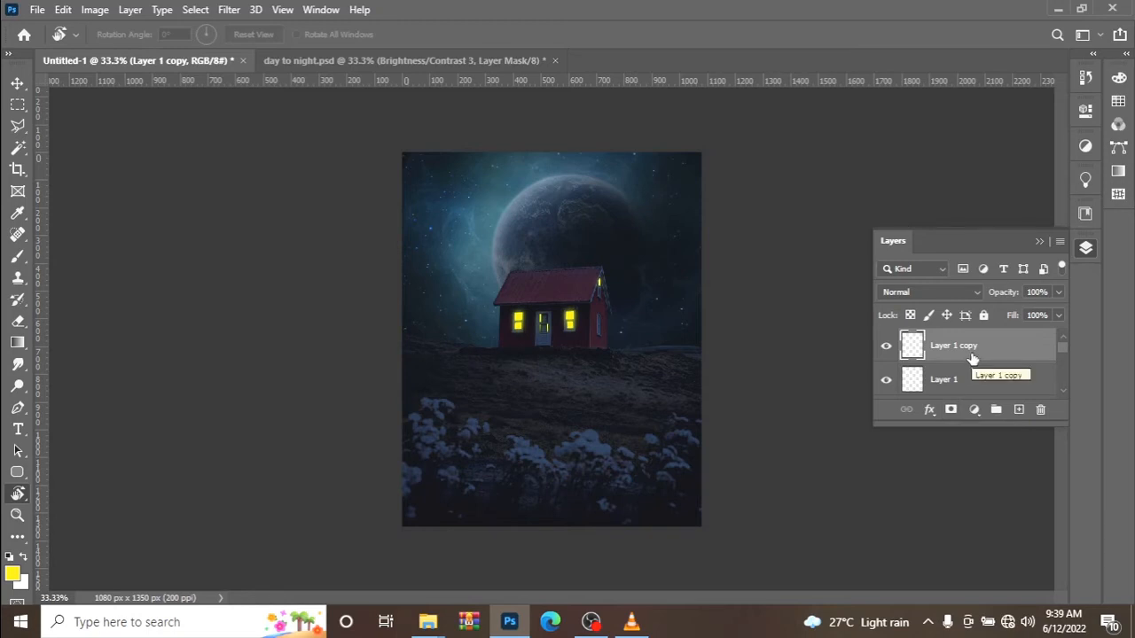
Add a new layer above the blurred copy and set the Brush to size 250, 39% opacity and 29% flow.
{"action": "left_click", "coordinate": [1018, 413]}
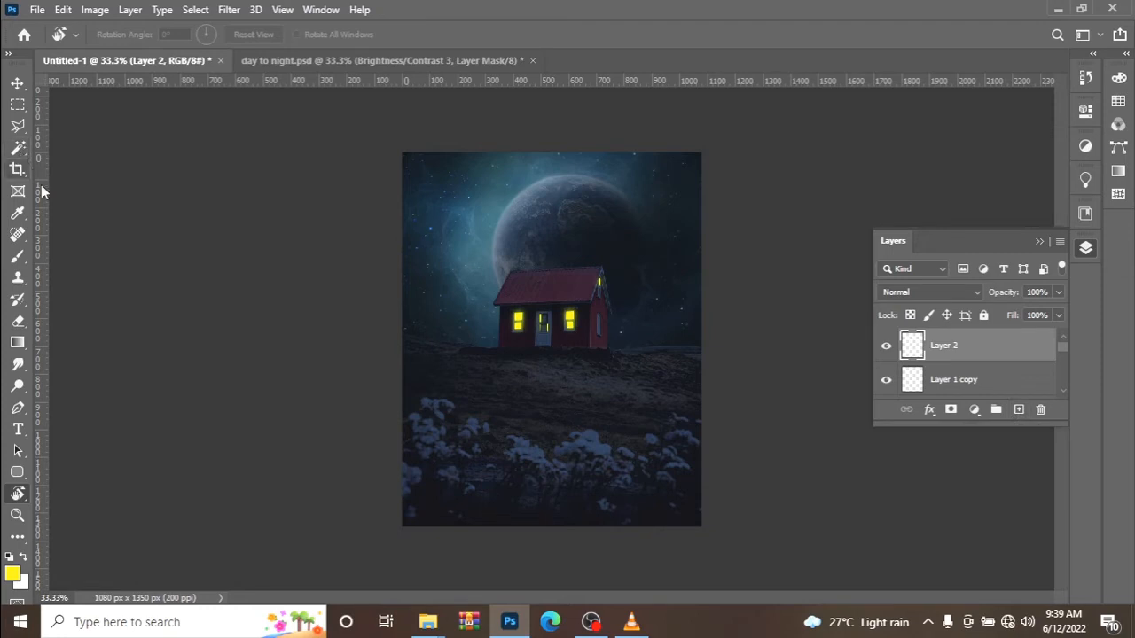
{"action": "key", "text": "b"}
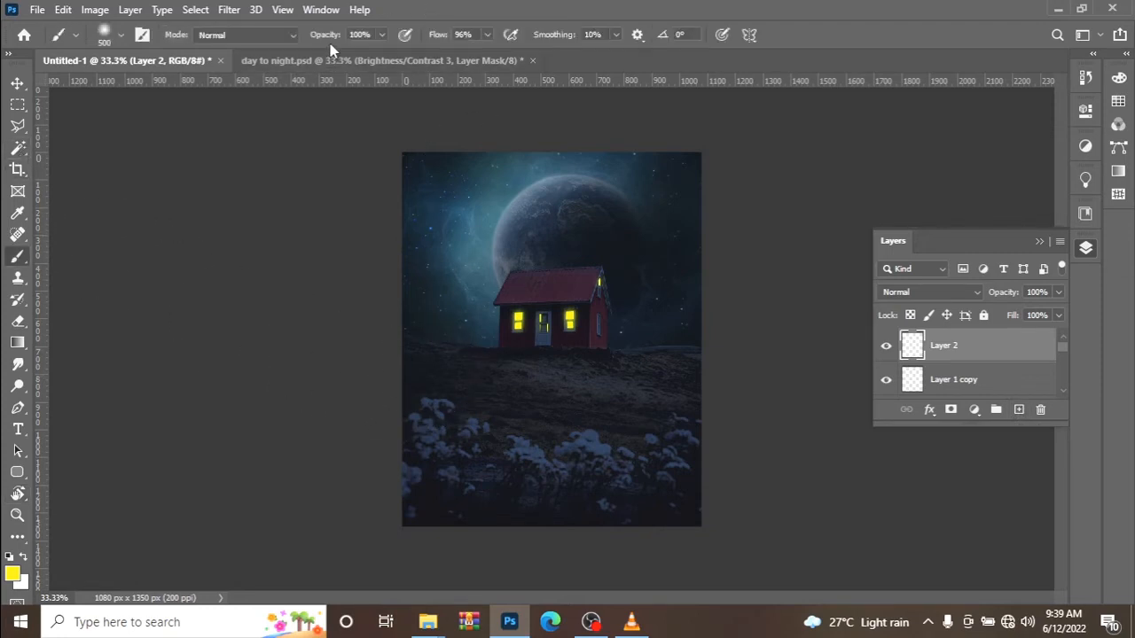
{"action": "left_click_drag", "start_coordinate": [337, 36], "coordinate": [318, 39]}
{"action": "mouse_move", "coordinate": [436, 38]}
{"action": "left_mouse_down"}
{"action": "mouse_move", "coordinate": [417, 39]}
{"action": "mouse_move", "coordinate": [440, 35]}
{"action": "left_mouse_up"}
{"action": "left_click_drag", "start_coordinate": [335, 35], "coordinate": [325, 37]}
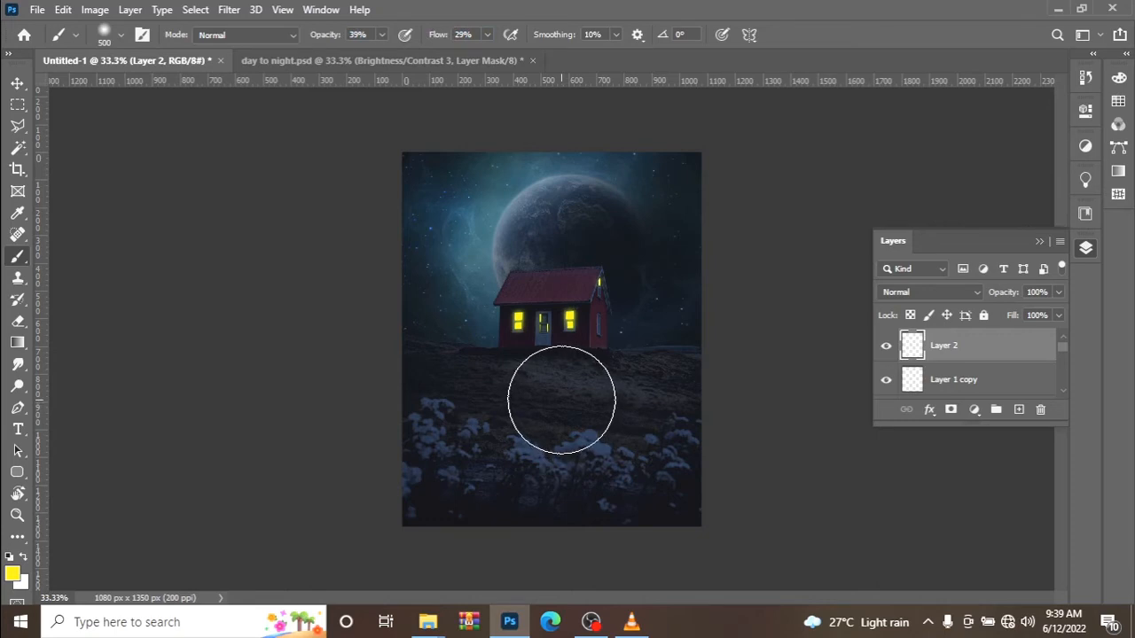
{"action": "key", "text": "bracketleft"}
{"action": "key", "text": "bracketleft"}
{"action": "key", "text": "bracketleft"}
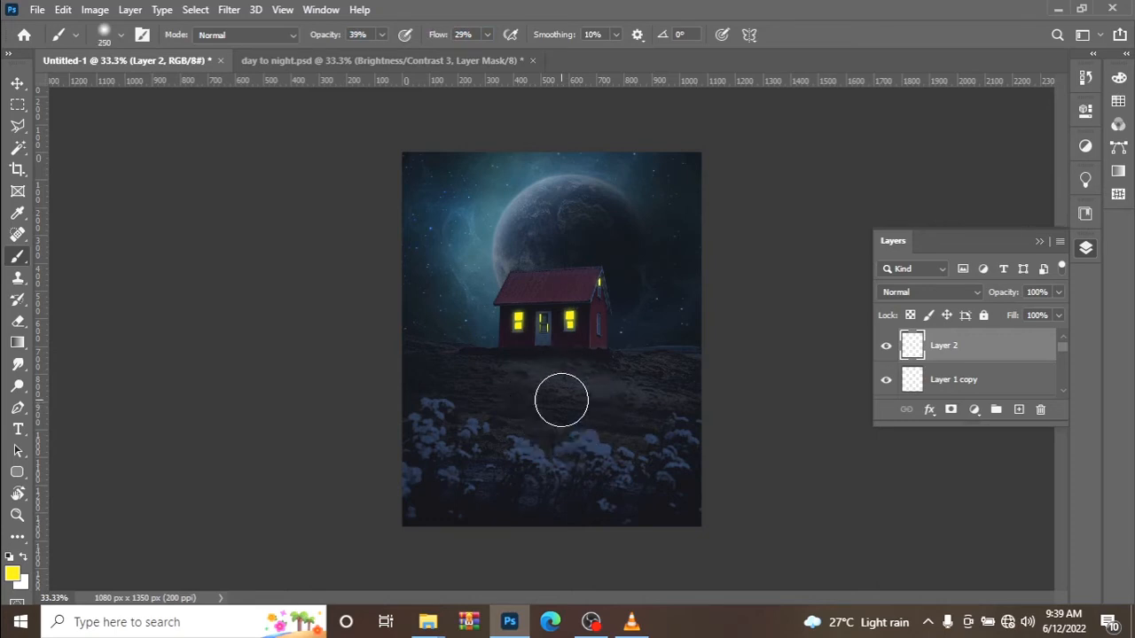
Try a yellow brush stroke across the ground in front of the house and undo it.
{"action": "left_click_drag", "start_coordinate": [570, 380], "coordinate": [510, 373]}
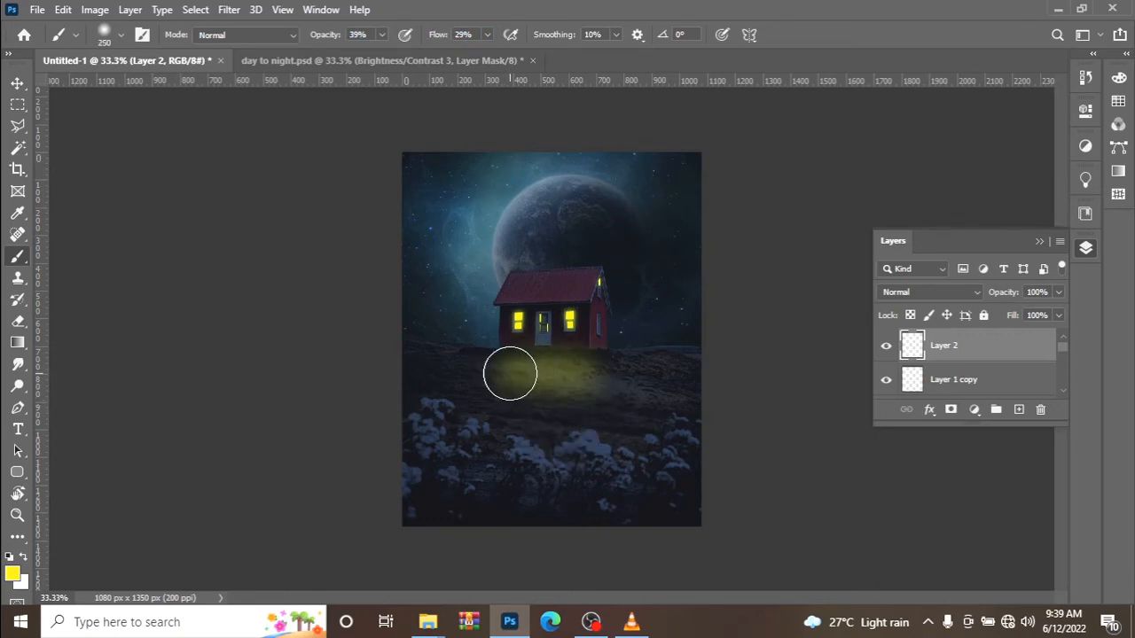
{"action": "key", "text": "ctrl+z"}
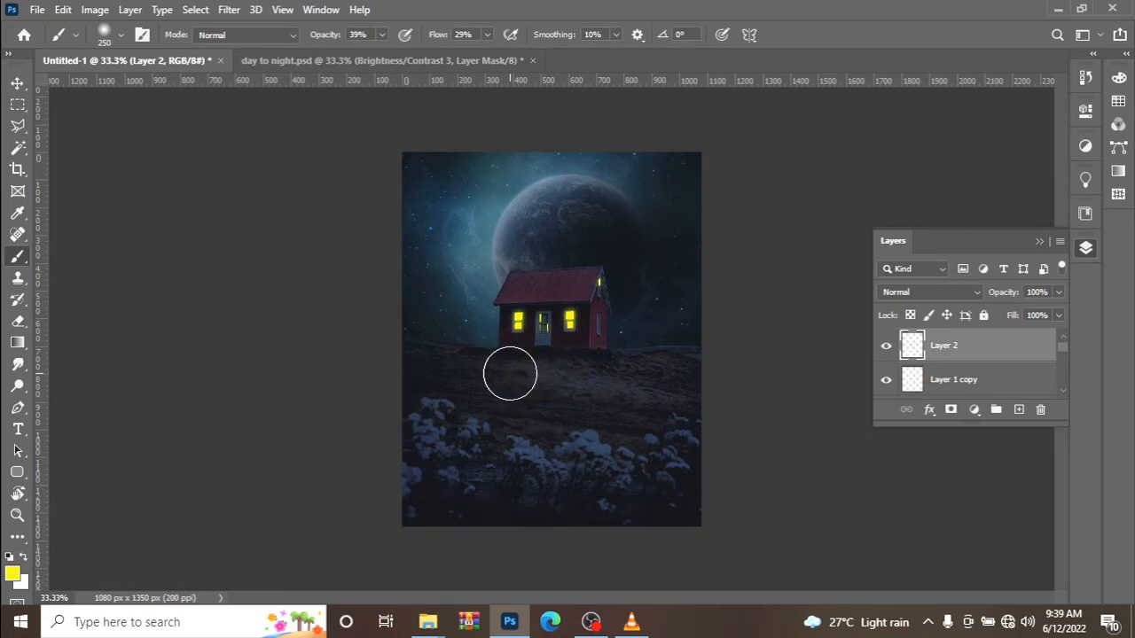
Reduce the Brush to size 175 and 9% opacity and try a fainter yellow glow on the ground below the house.
{"action": "key", "text": "bracketleft"}
{"action": "left_click_drag", "start_coordinate": [332, 36], "coordinate": [315, 36]}
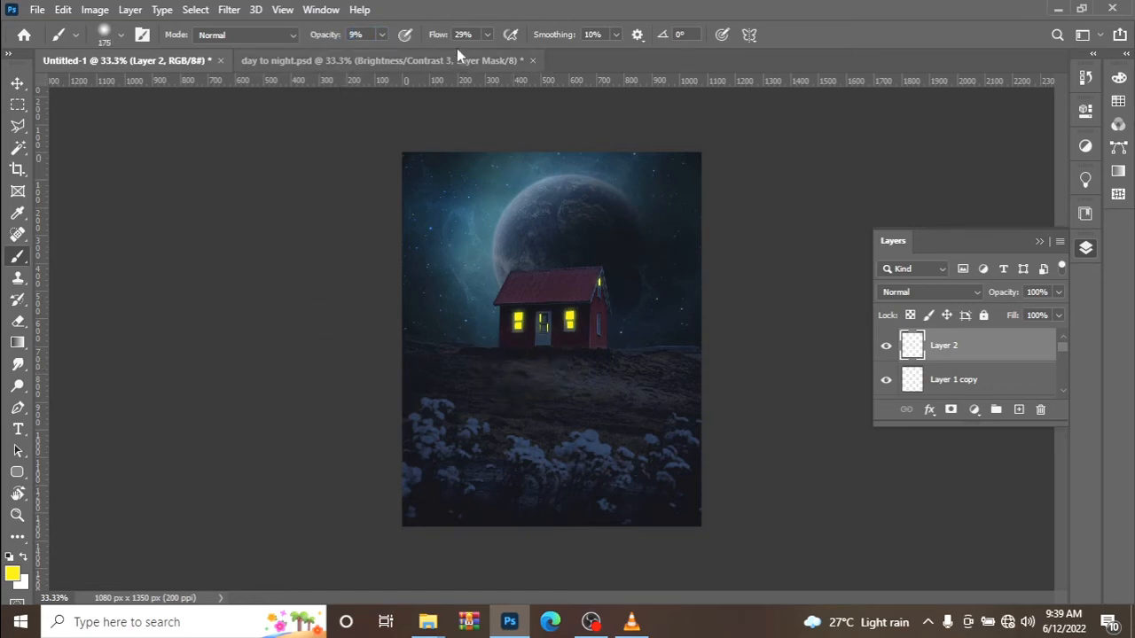
{"action": "mouse_move", "coordinate": [513, 374]}
{"action": "left_mouse_down"}
{"action": "mouse_move", "coordinate": [613, 360]}
{"action": "mouse_move", "coordinate": [481, 366]}
{"action": "mouse_move", "coordinate": [638, 353]}
{"action": "mouse_move", "coordinate": [486, 358]}
{"action": "mouse_move", "coordinate": [558, 391]}
{"action": "mouse_move", "coordinate": [580, 382]}
{"action": "mouse_move", "coordinate": [561, 378]}
{"action": "mouse_move", "coordinate": [621, 385]}
{"action": "left_mouse_up"}
{"action": "key", "text": "ctrl+z"}
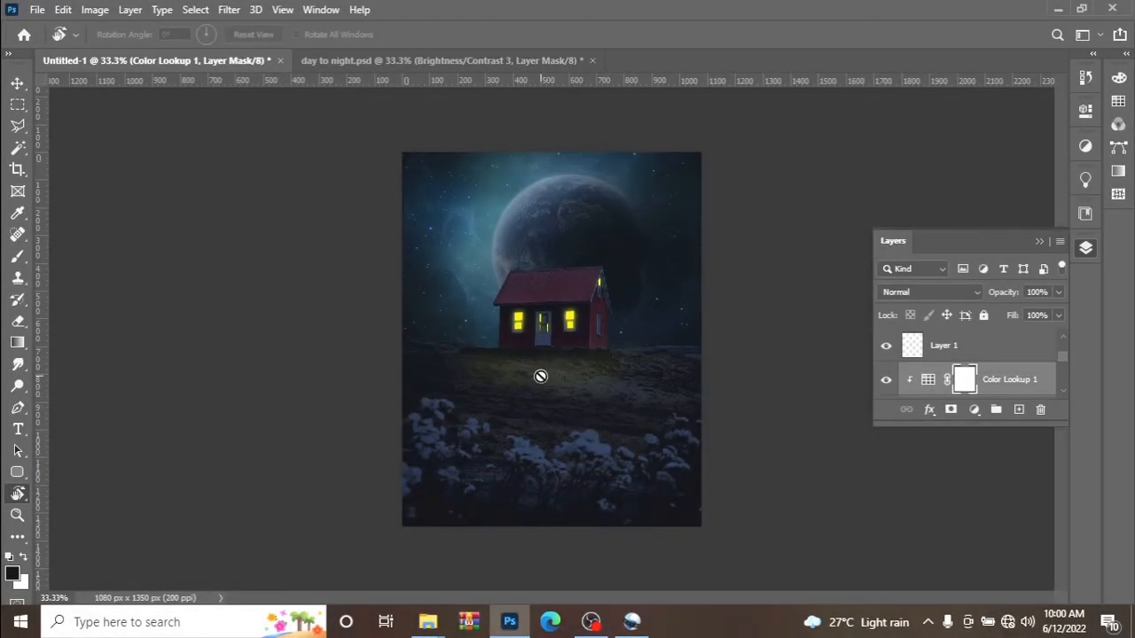
Place the bicycle rider image from the stock folder, scaled to 33.52%, on the ground in front of the house's left side.
{"action": "mouse_move", "coordinate": [427, 622]}
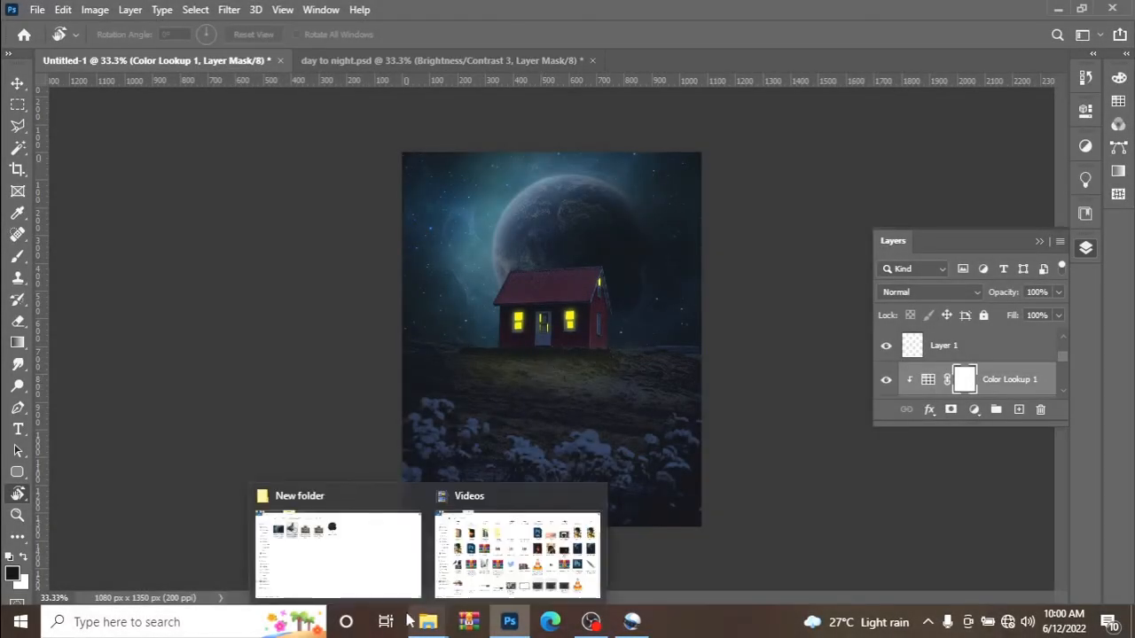
{"action": "left_click", "coordinate": [355, 577]}
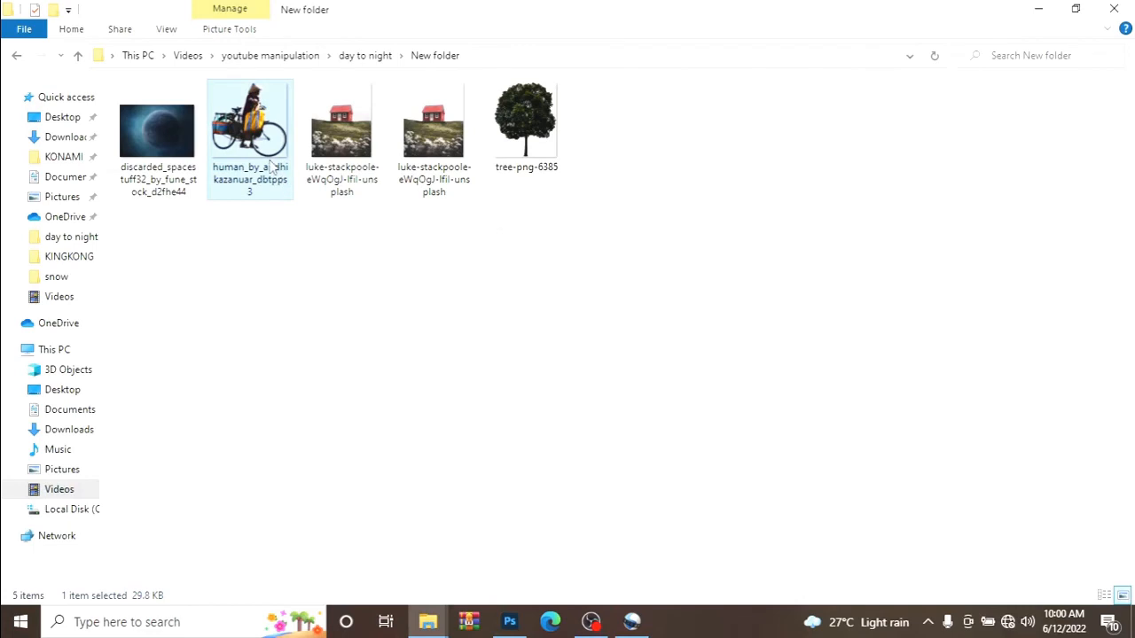
{"action": "left_click_drag", "start_coordinate": [272, 169], "coordinate": [480, 359]}
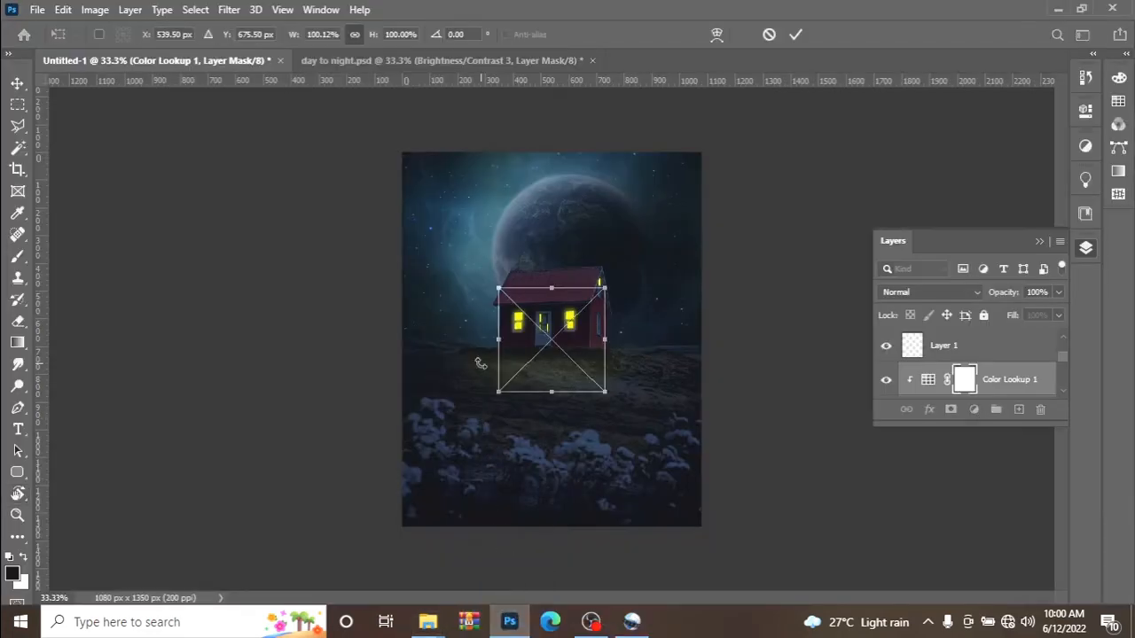
{"action": "left_click_drag", "start_coordinate": [608, 289], "coordinate": [535, 357]}
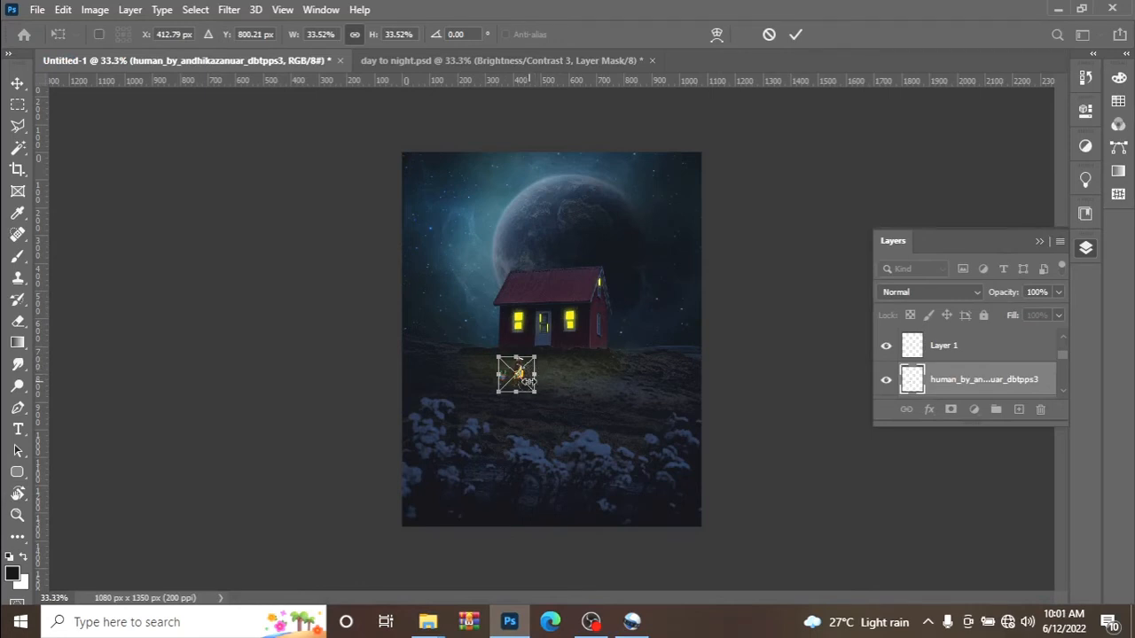
{"action": "left_click_drag", "start_coordinate": [522, 374], "coordinate": [501, 385]}
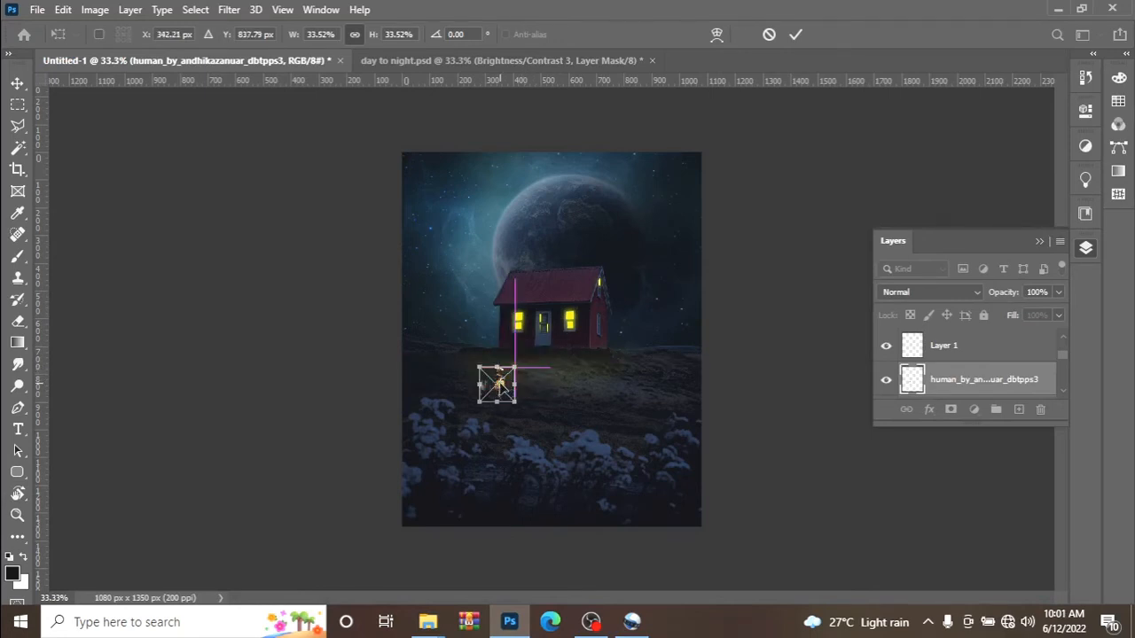
{"action": "left_click", "coordinate": [795, 33]}
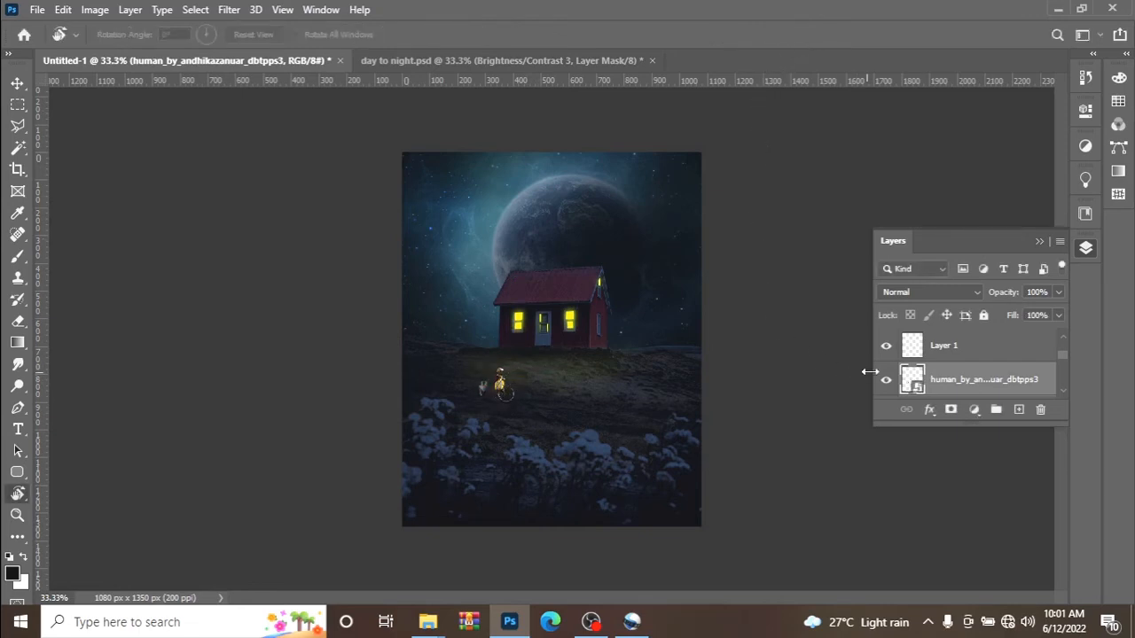
Add a Brightness/Contrast adjustment clipped to the bicycle rider, with brightness -51 and contrast 35.
{"action": "left_click", "coordinate": [1085, 147]}
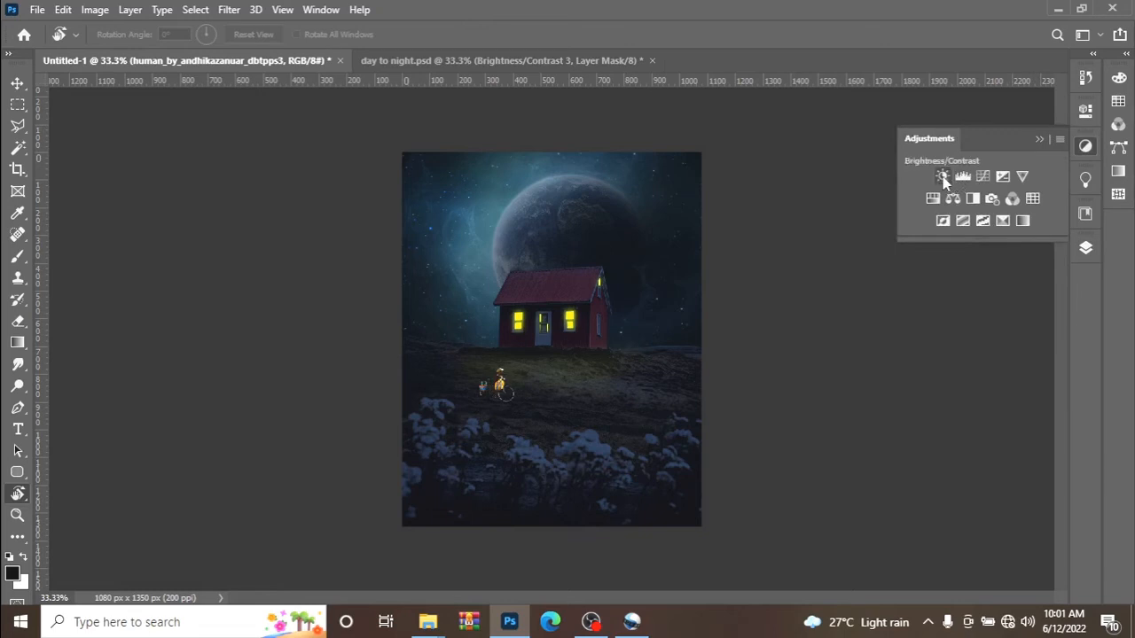
{"action": "left_click", "coordinate": [943, 176]}
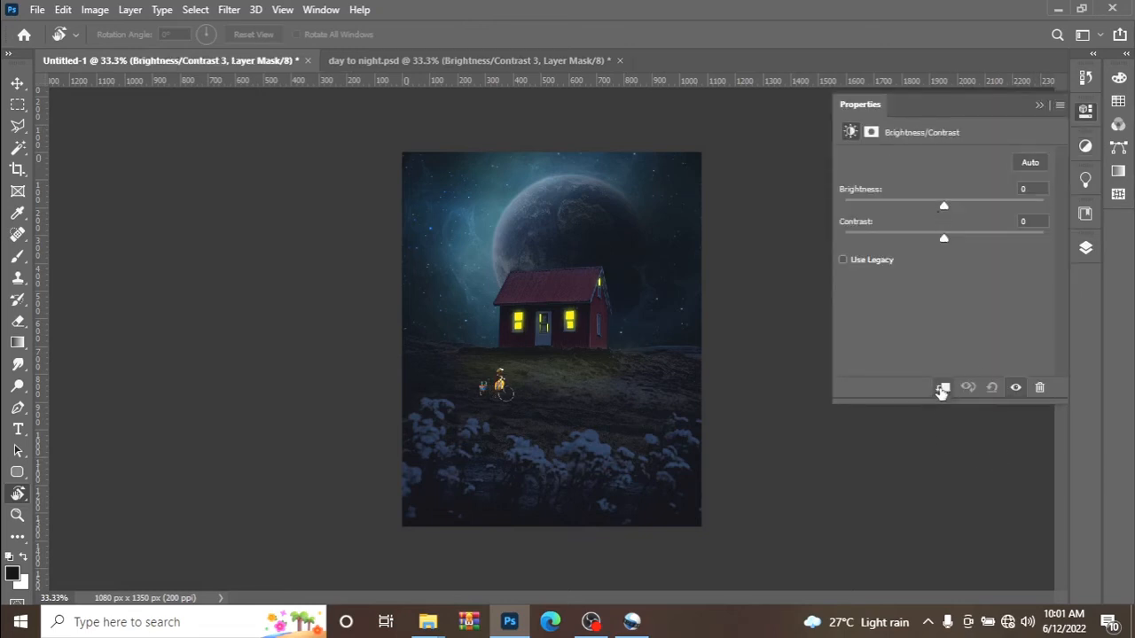
{"action": "left_click_drag", "start_coordinate": [944, 207], "coordinate": [910, 207]}
{"action": "left_click_drag", "start_coordinate": [947, 241], "coordinate": [978, 240]}
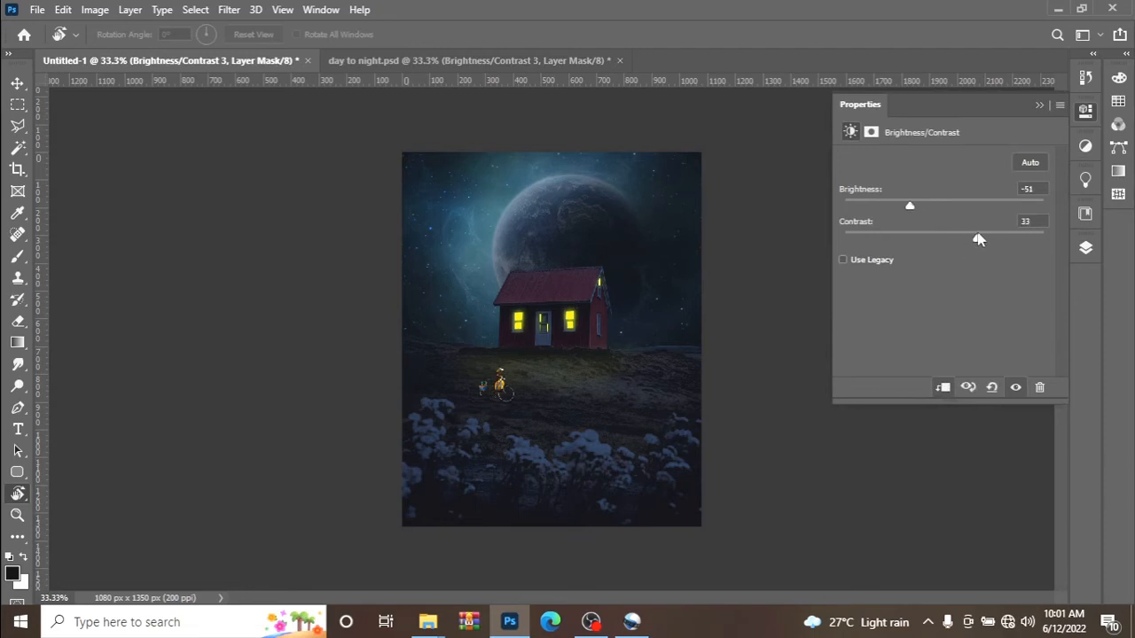
{"action": "left_click", "coordinate": [1038, 106]}
Add a new layer above the rider's adjustment, raise the Brush opacity and flow, and paint a soft black shadow spot at the bicycle.
{"action": "left_click", "coordinate": [1085, 250]}
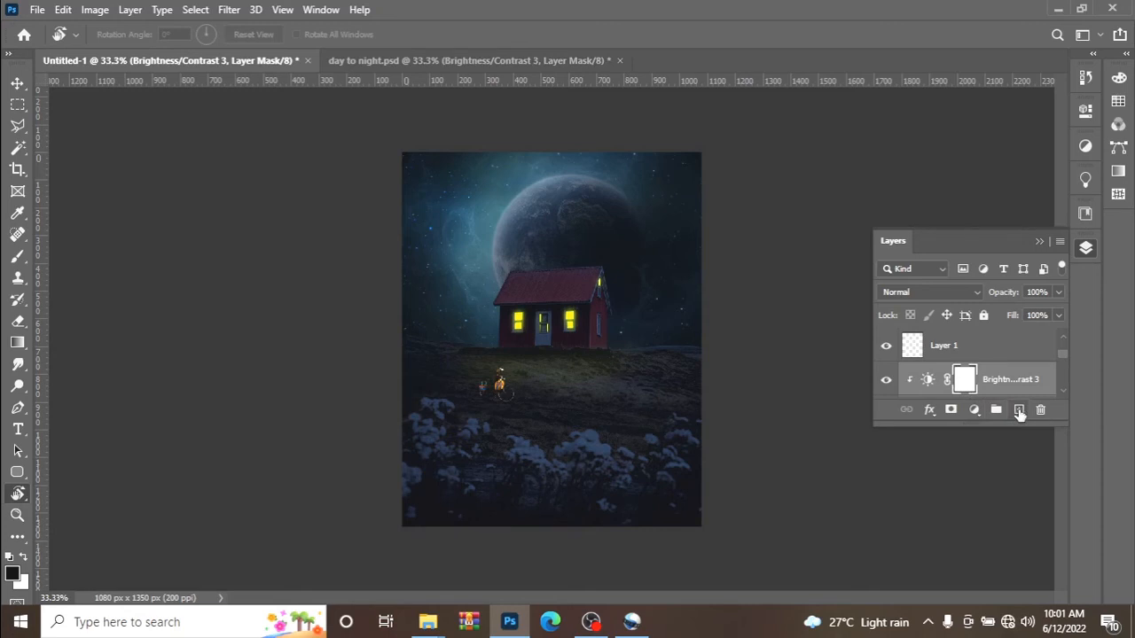
{"action": "left_click", "coordinate": [1019, 410]}
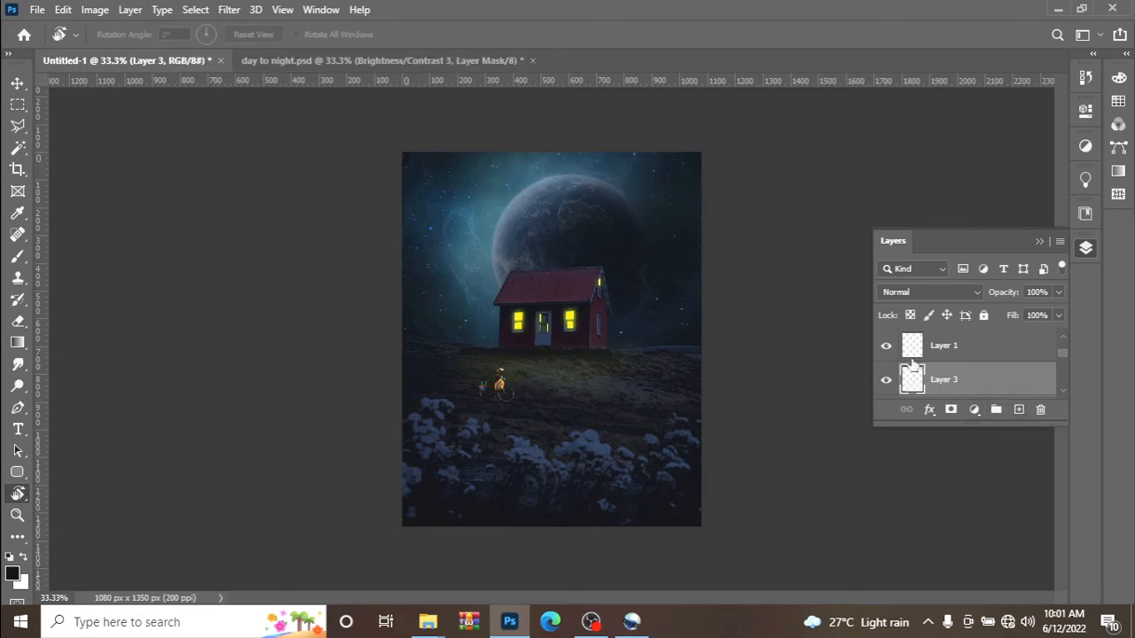
{"action": "key", "text": "b"}
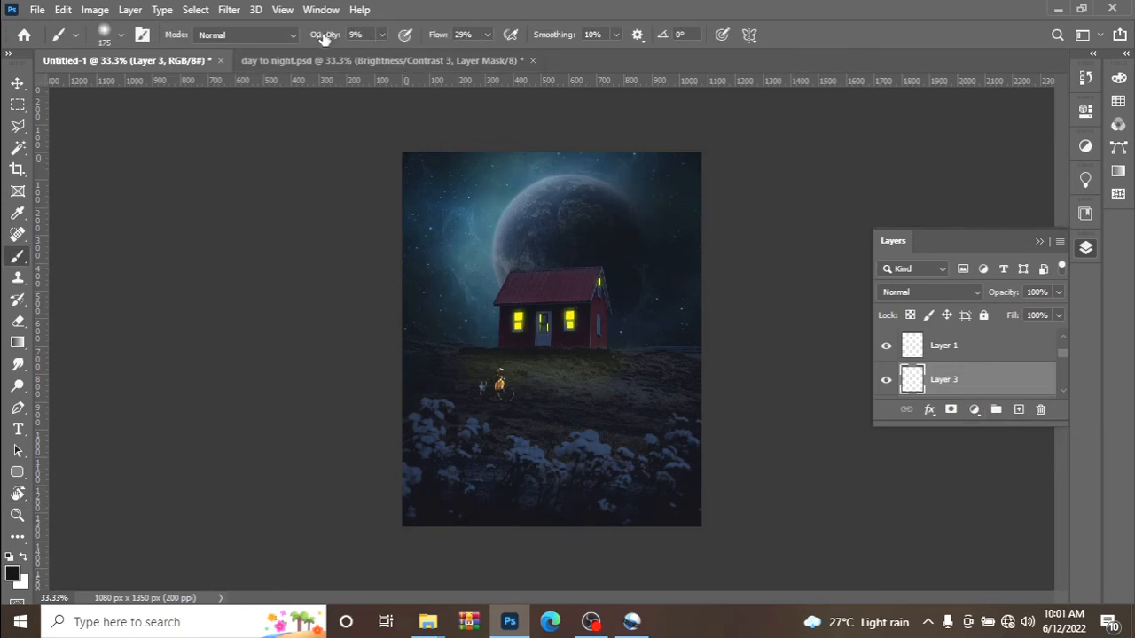
{"action": "left_click_drag", "start_coordinate": [325, 35], "coordinate": [398, 55]}
{"action": "left_click_drag", "start_coordinate": [432, 40], "coordinate": [507, 57]}
{"action": "left_click", "coordinate": [18, 83]}
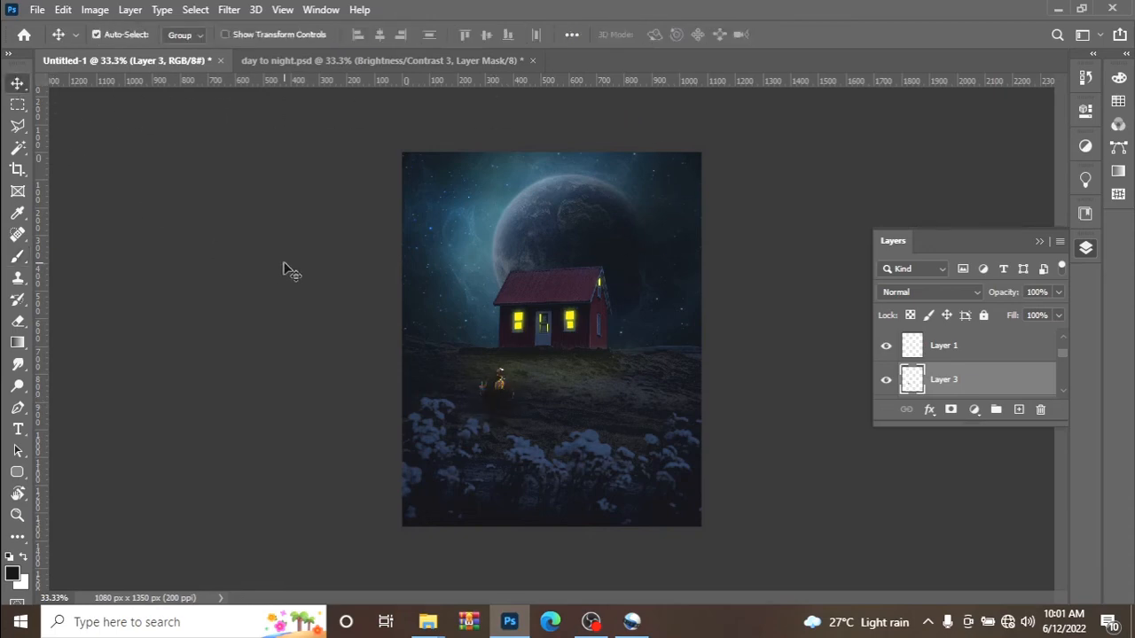
Flatten the shadow to 91.54% width and 26.28% height beneath the bicycle and lower its layer opacity to 63%.
{"action": "key", "text": "ctrl+t"}
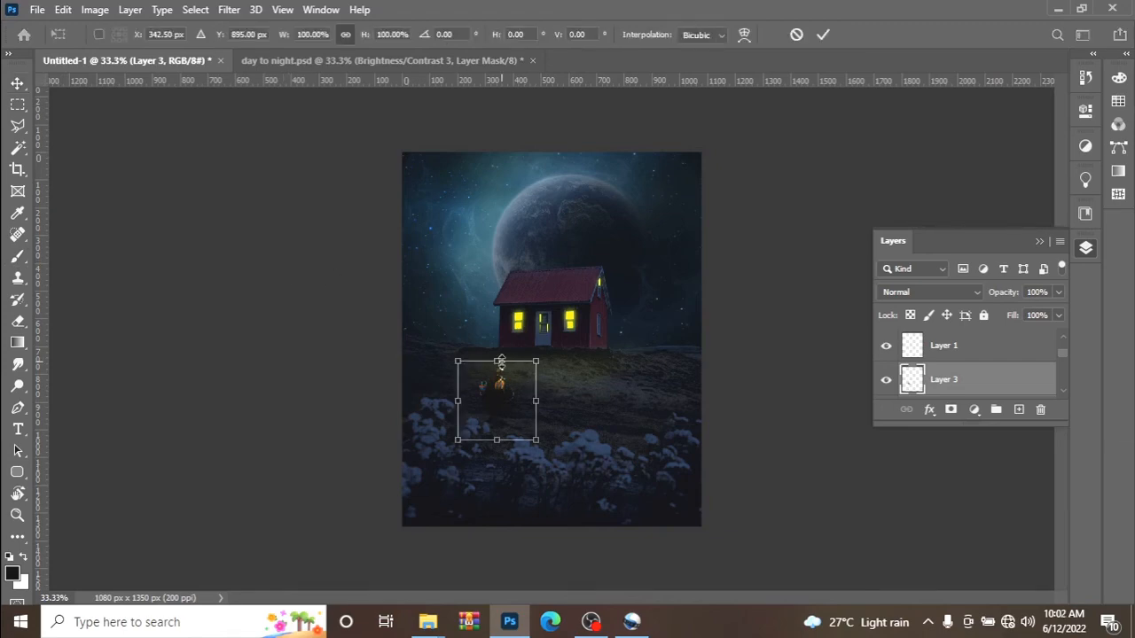
{"action": "left_click_drag", "start_coordinate": [497, 362], "coordinate": [629, 425]}
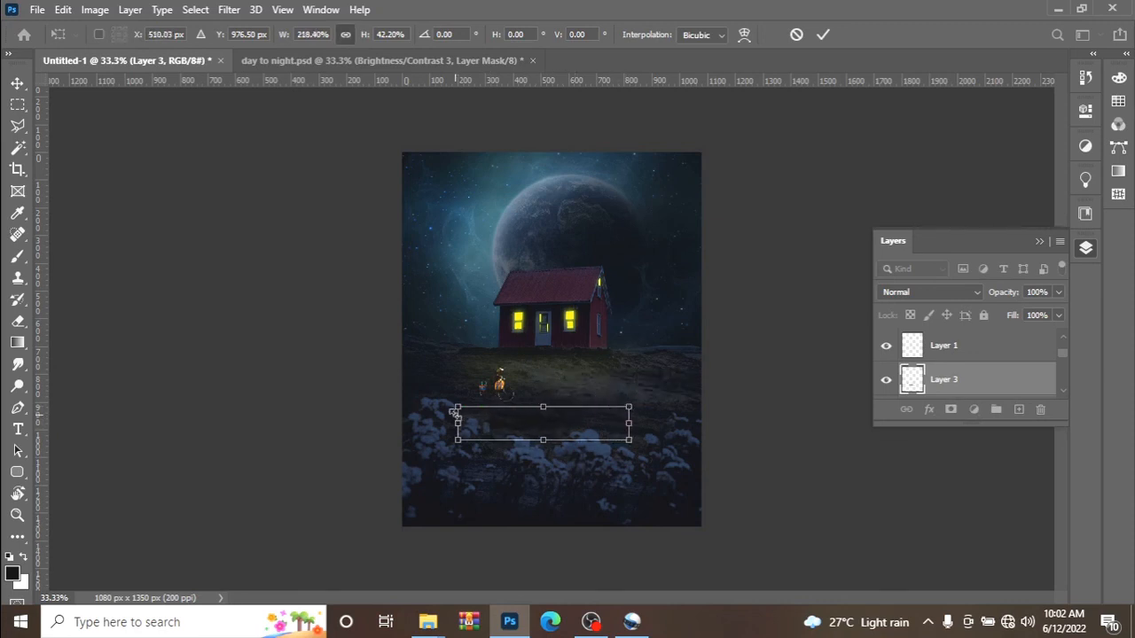
{"action": "left_click_drag", "start_coordinate": [453, 422], "coordinate": [552, 425]}
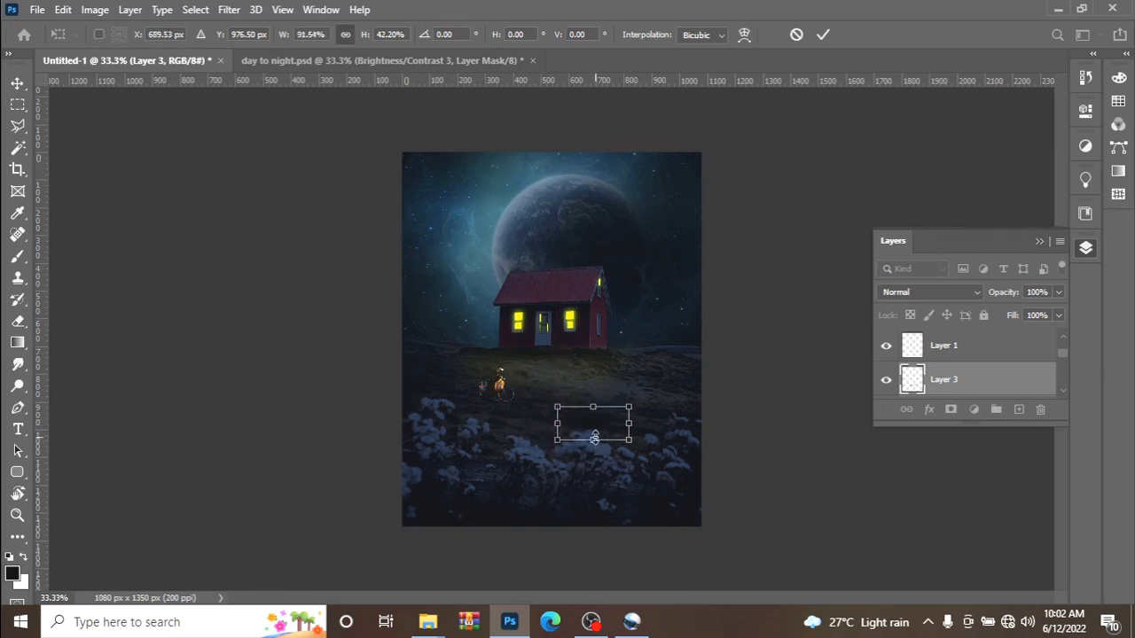
{"action": "left_click_drag", "start_coordinate": [595, 438], "coordinate": [520, 402]}
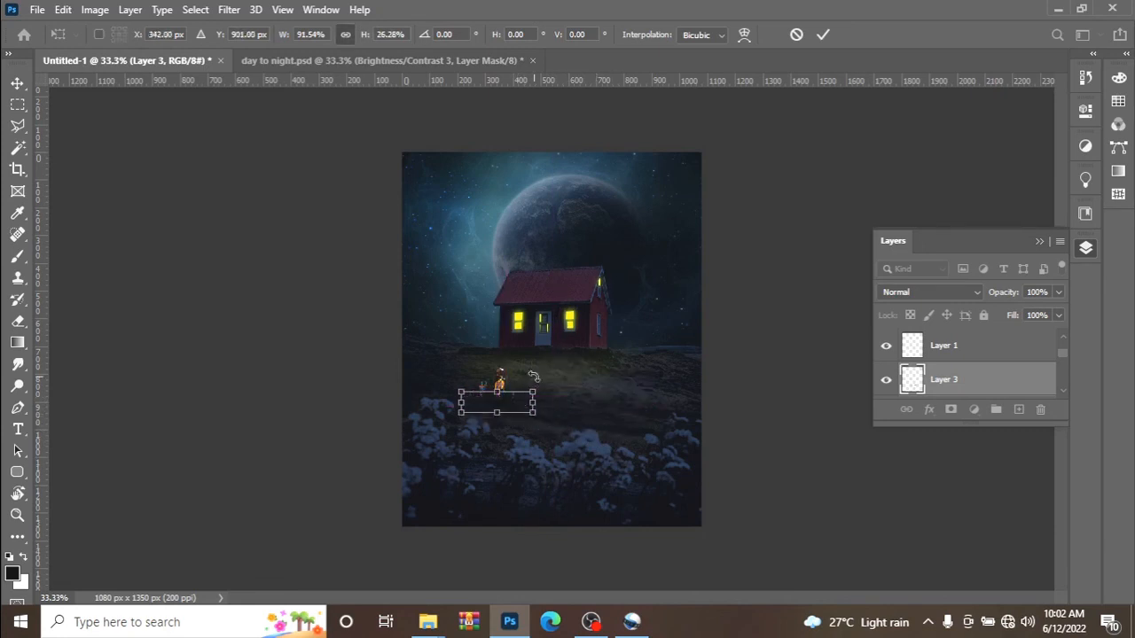
{"action": "left_click", "coordinate": [821, 34]}
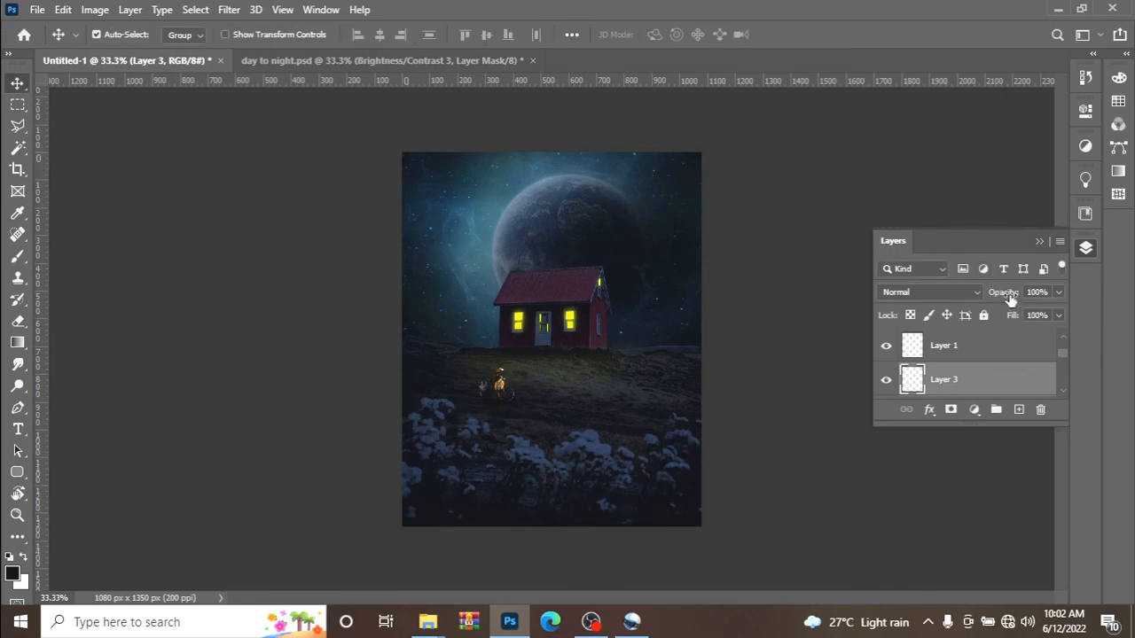
{"action": "left_click_drag", "start_coordinate": [1009, 300], "coordinate": [986, 303]}
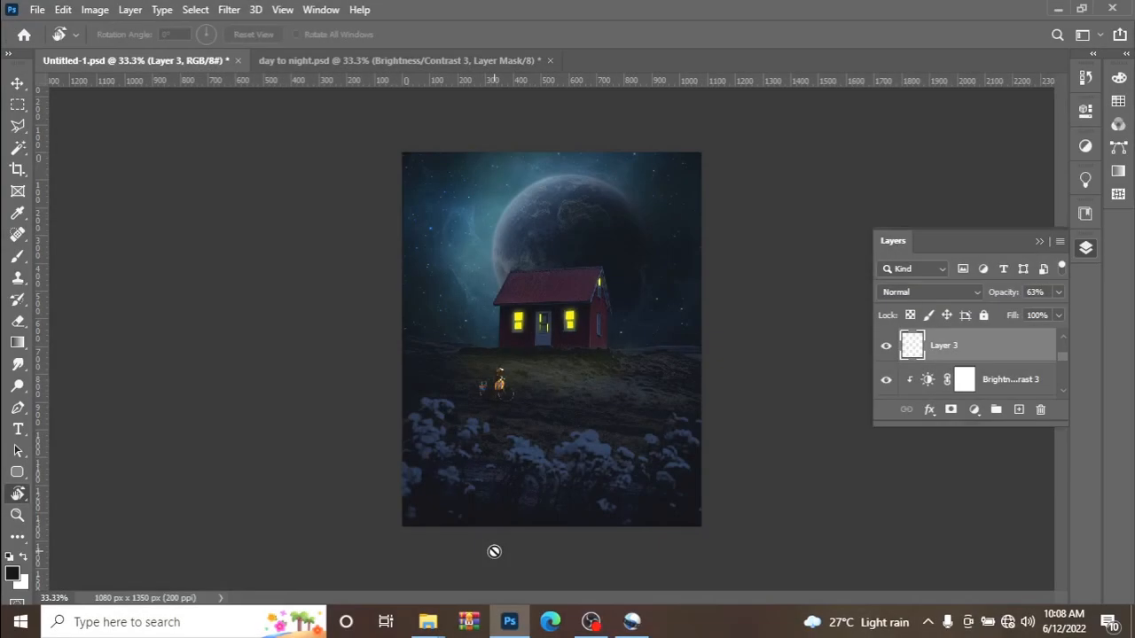
Place the tree-png-6385 image from the stock folder, scaled down, on the horizon just right of the house.
{"action": "mouse_move", "coordinate": [435, 624]}
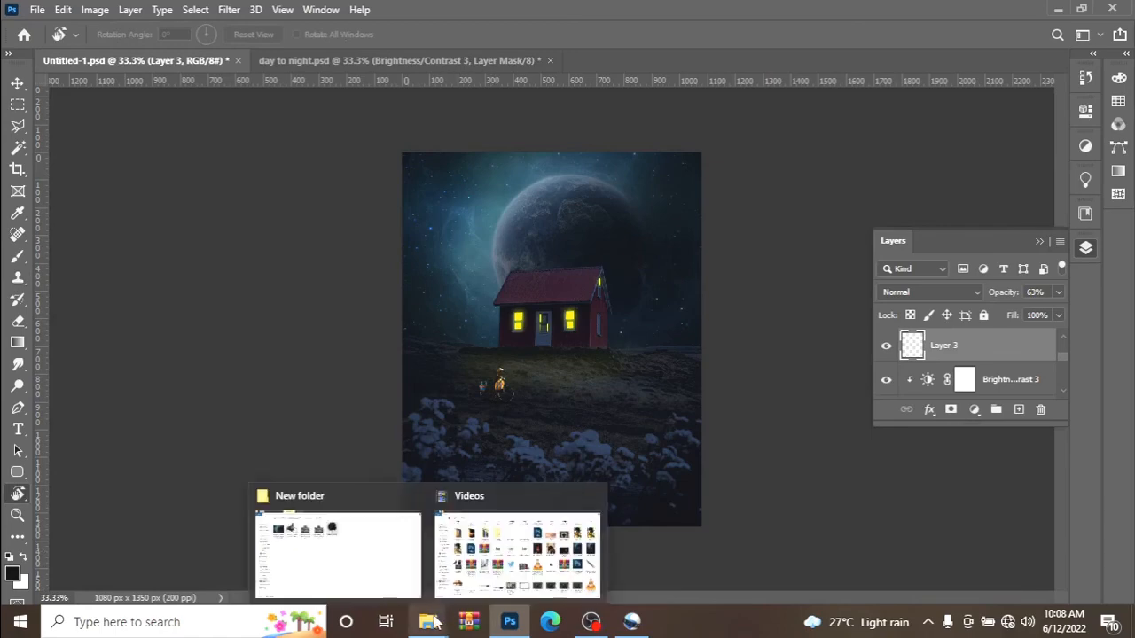
{"action": "left_click", "coordinate": [381, 561]}
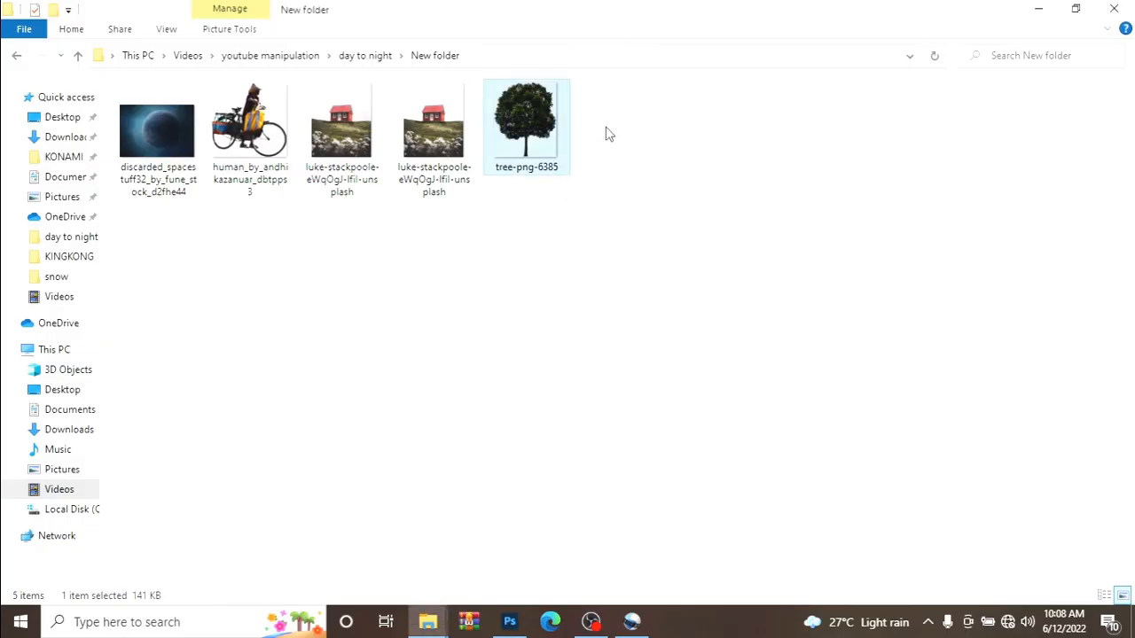
{"action": "left_click_drag", "start_coordinate": [545, 140], "coordinate": [628, 317]}
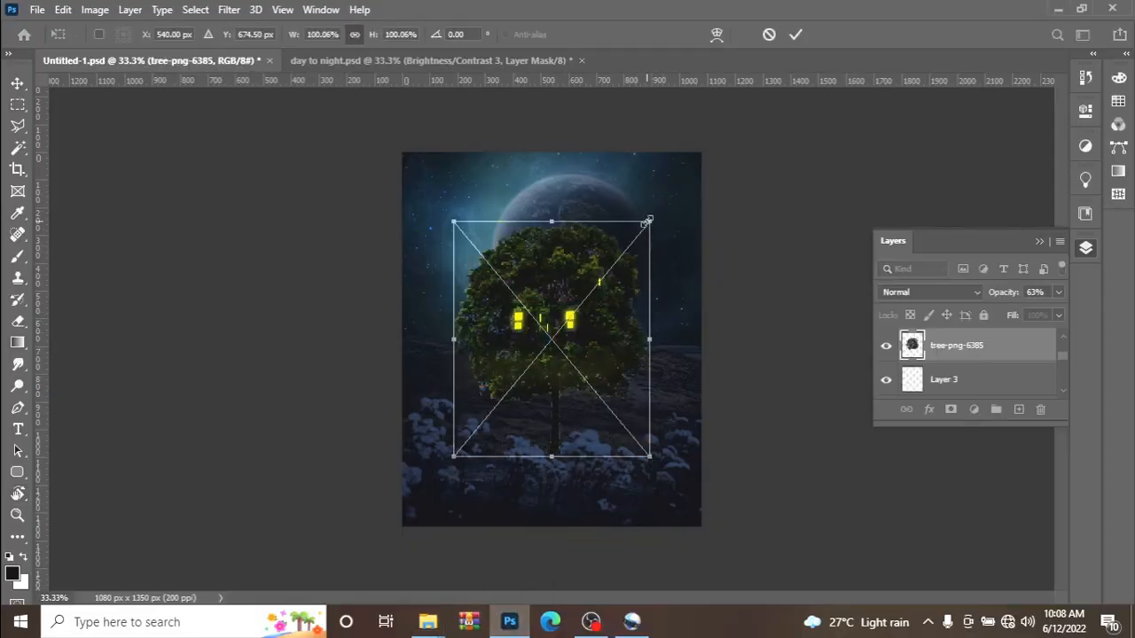
{"action": "left_click_drag", "start_coordinate": [648, 221], "coordinate": [536, 361]}
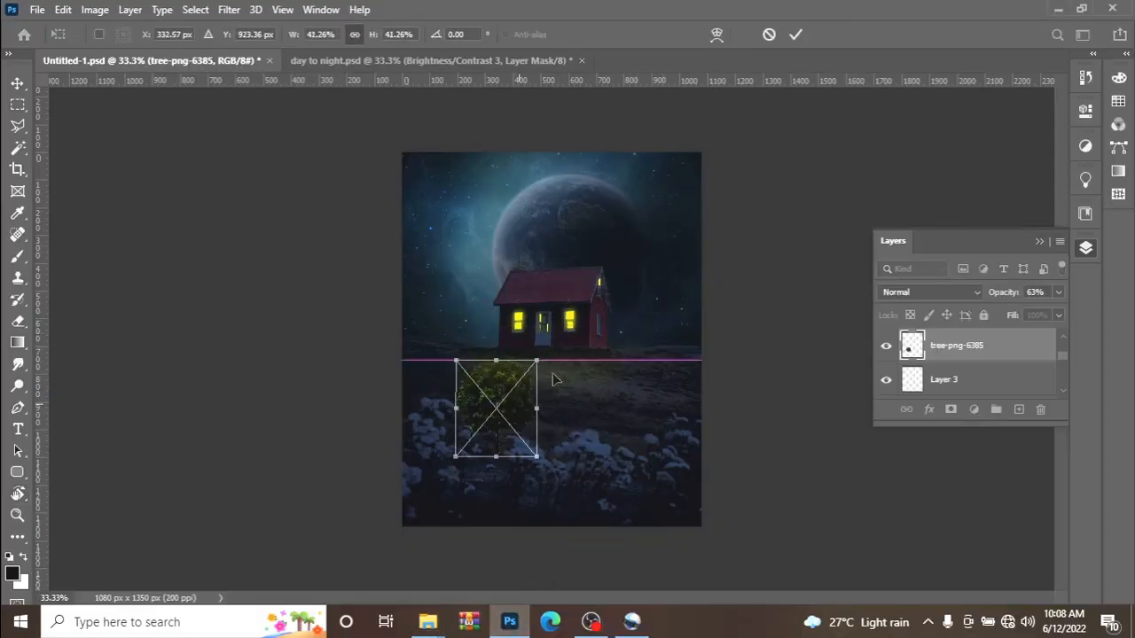
{"action": "left_click_drag", "start_coordinate": [520, 405], "coordinate": [674, 311]}
{"action": "left_click_drag", "start_coordinate": [689, 266], "coordinate": [671, 316]}
{"action": "left_click", "coordinate": [794, 34]}
{"action": "key", "text": "r"}
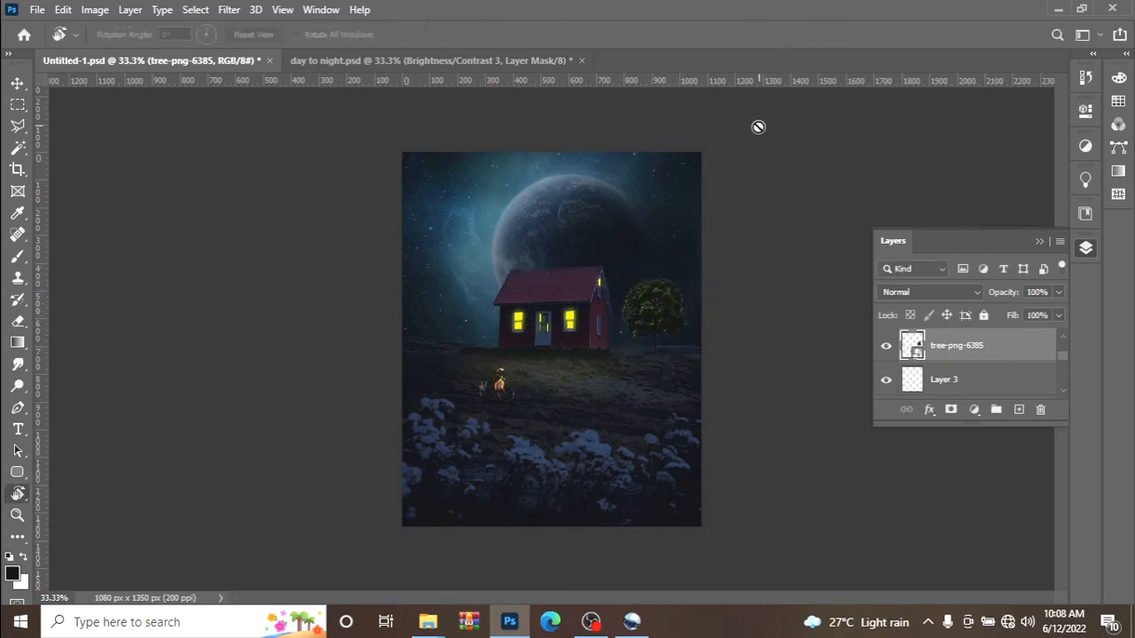